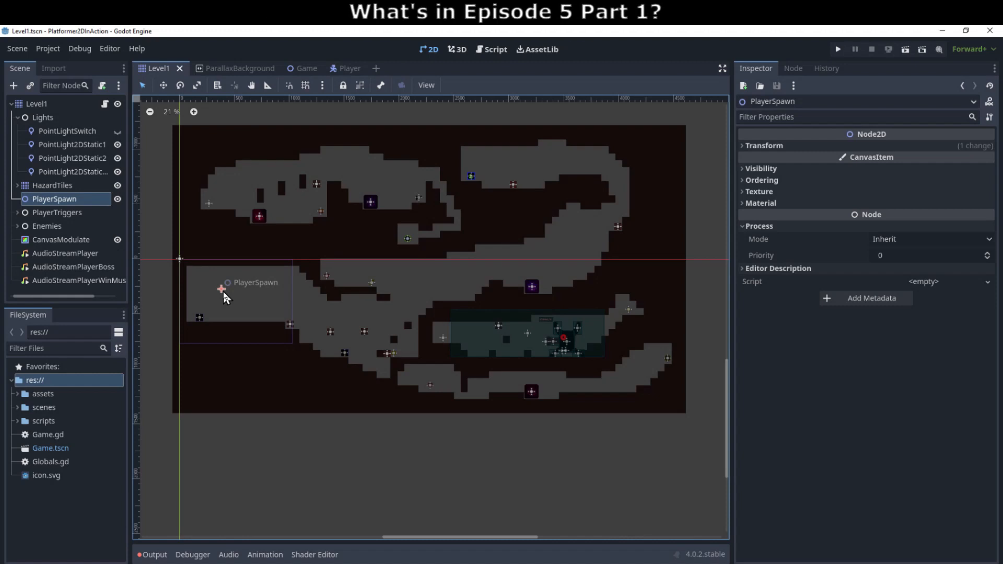
Select the Level1 tilemap and look through the child nodes of PlayerTriggers and Enemies, collapsing each group again
left_click(67, 106)
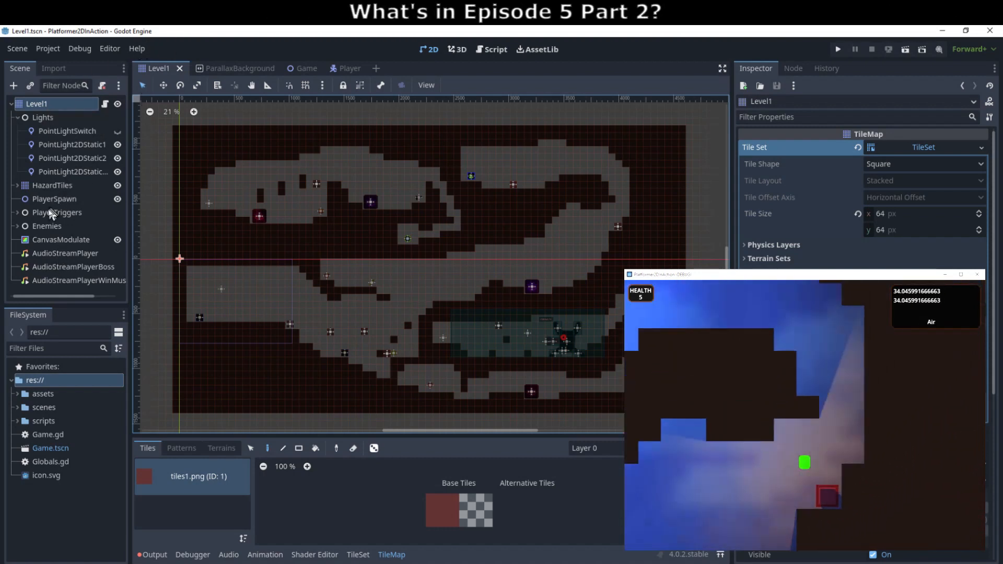
left_click(17, 213)
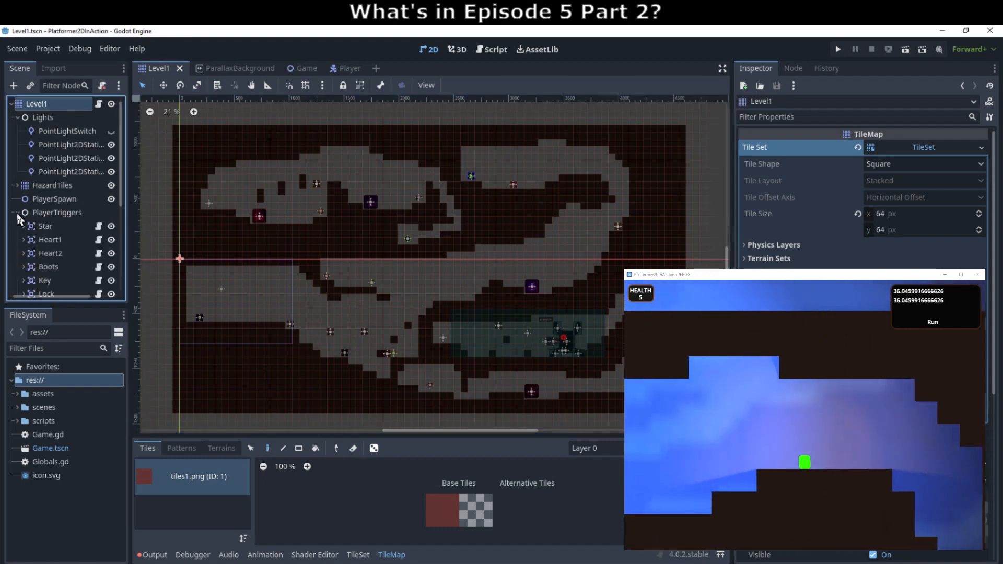
left_click(18, 213)
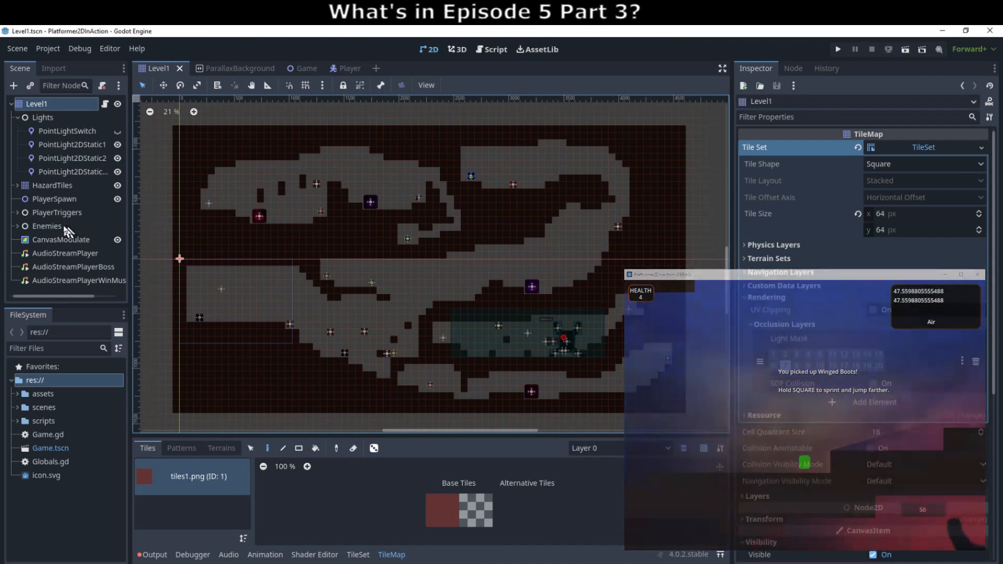
left_click(17, 226)
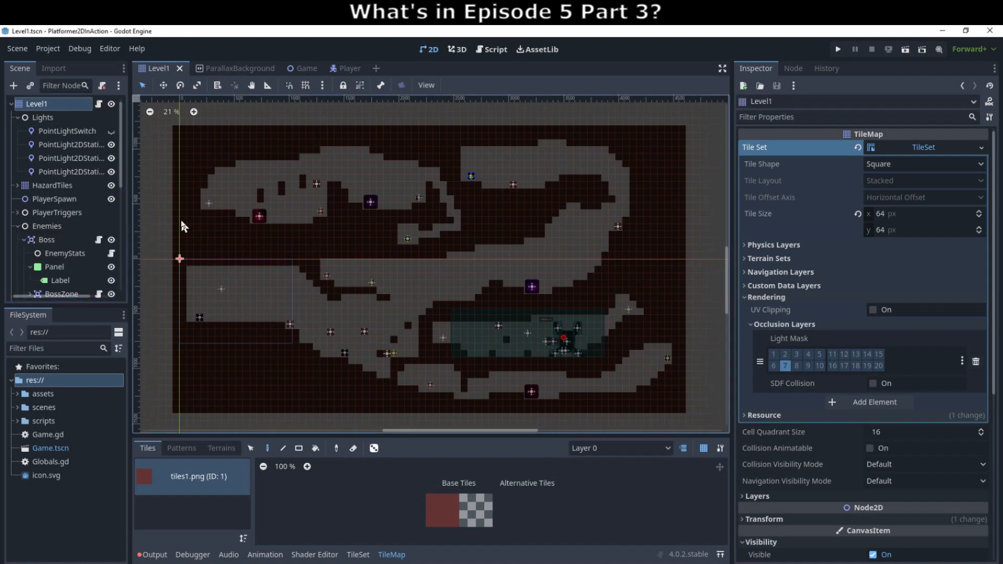
left_click(17, 226)
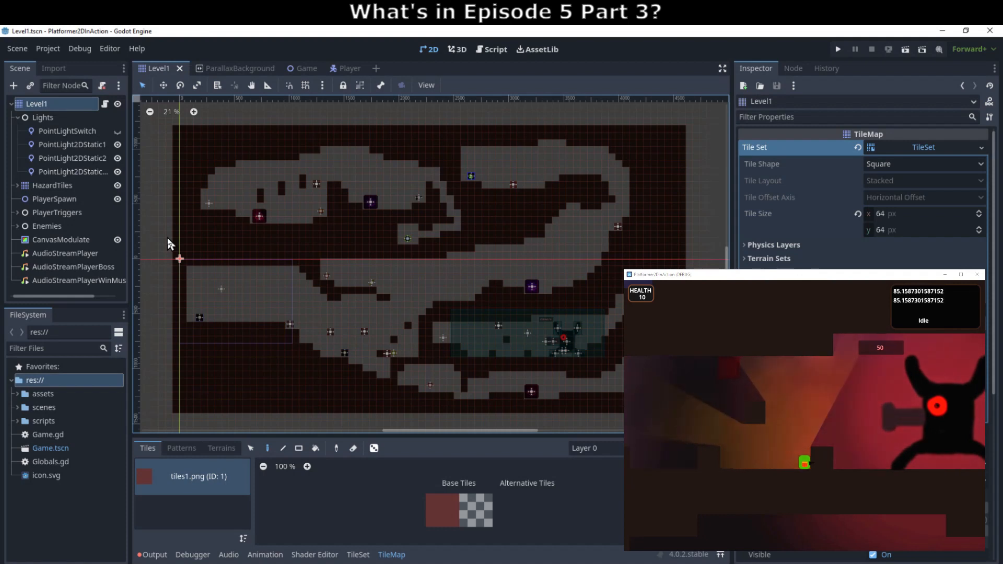
Select the PlayerSpawn node and look over its Node2D and CanvasItem properties
left_click(73, 199)
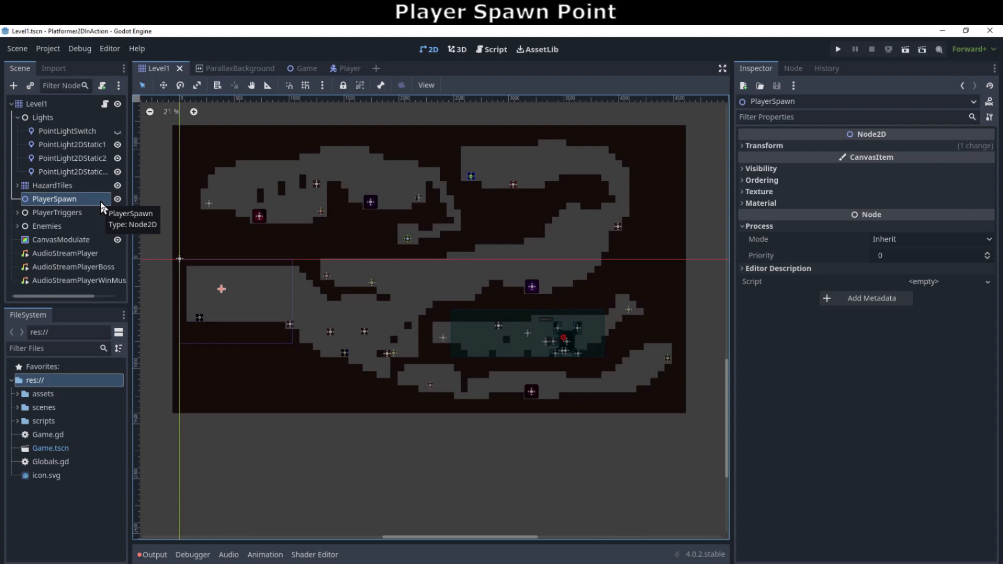
left_click(100, 202)
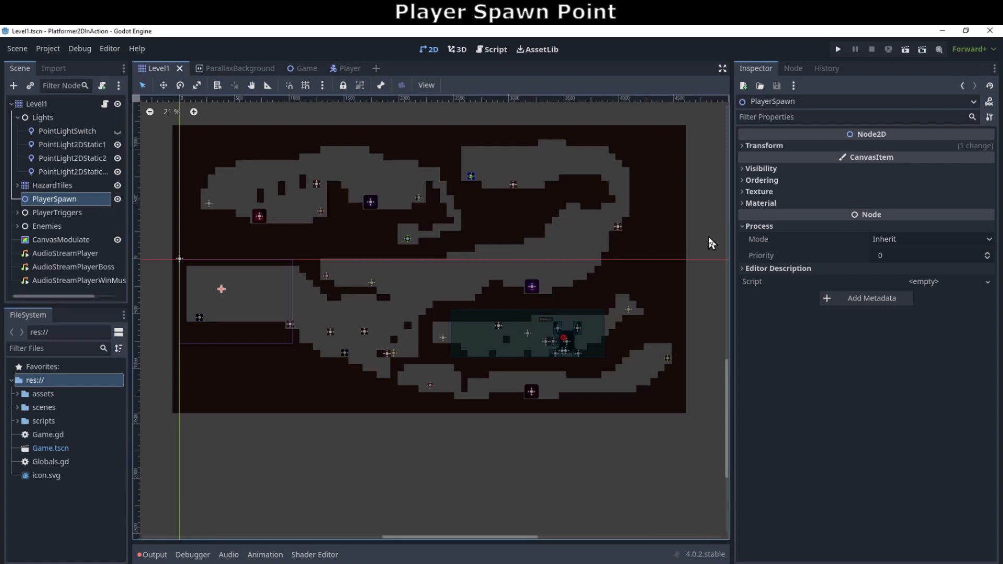
left_click(752, 168)
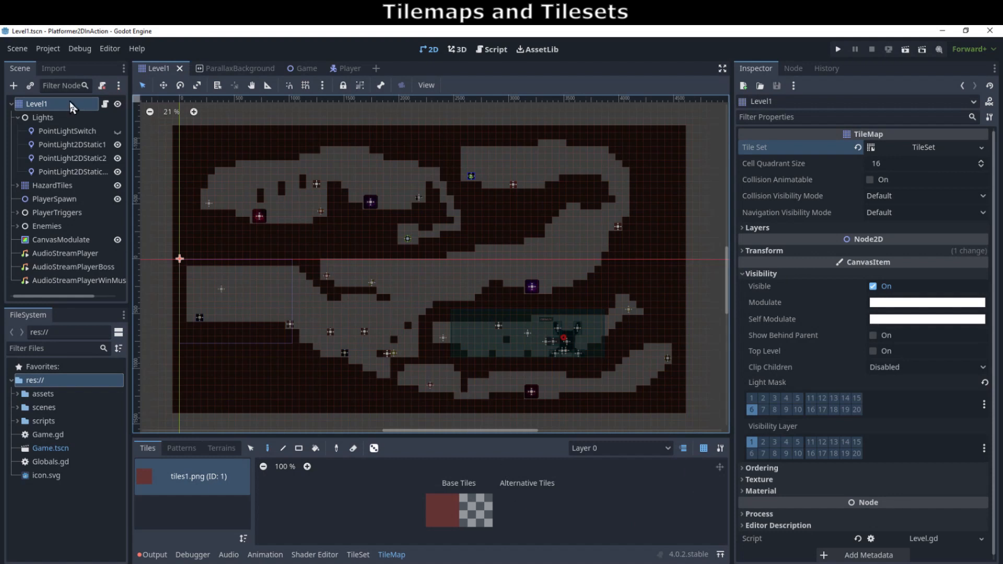
Open the Level1 tilemap's TileSet resource and examine the collision layer and mask settings of its physics layer
left_click(929, 150)
left_click(929, 149)
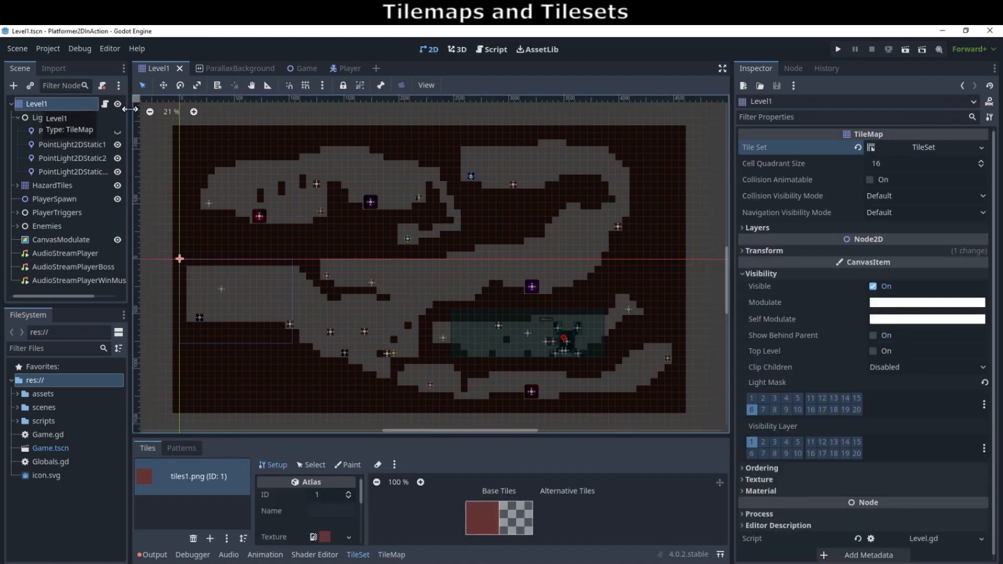
left_click(935, 150)
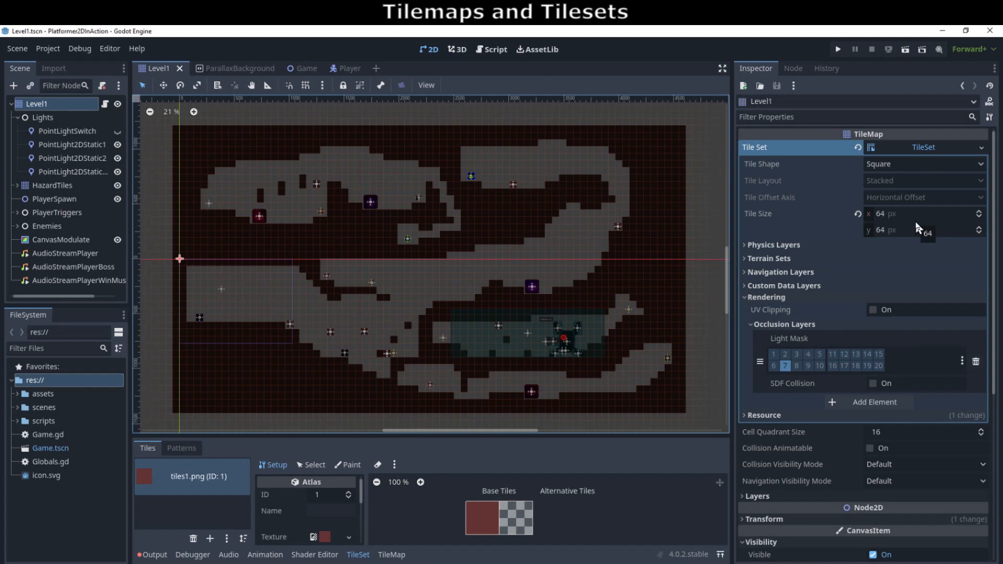
left_click(745, 245)
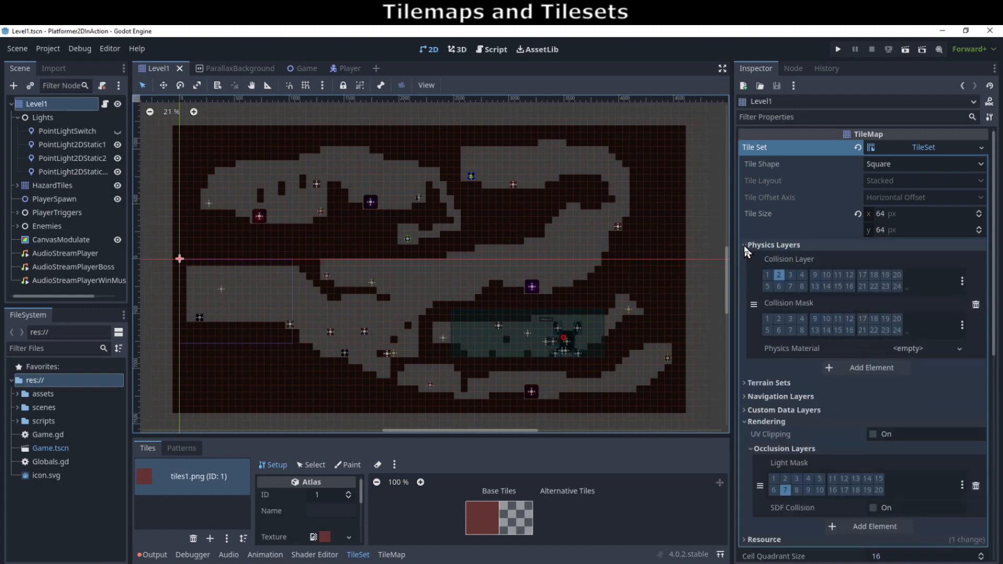
scroll(743, 245, "down", 2)
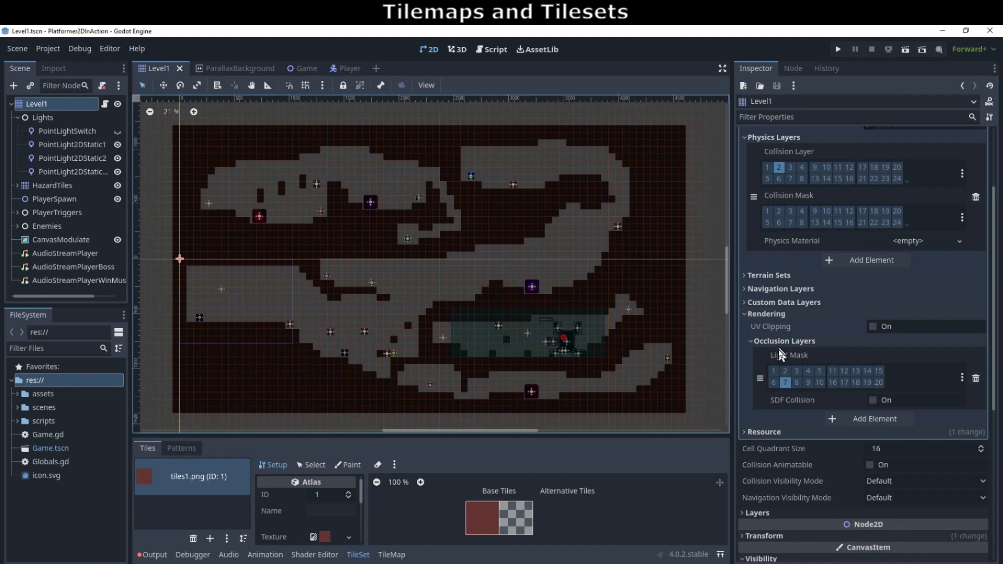
scroll(776, 383, "up", 2)
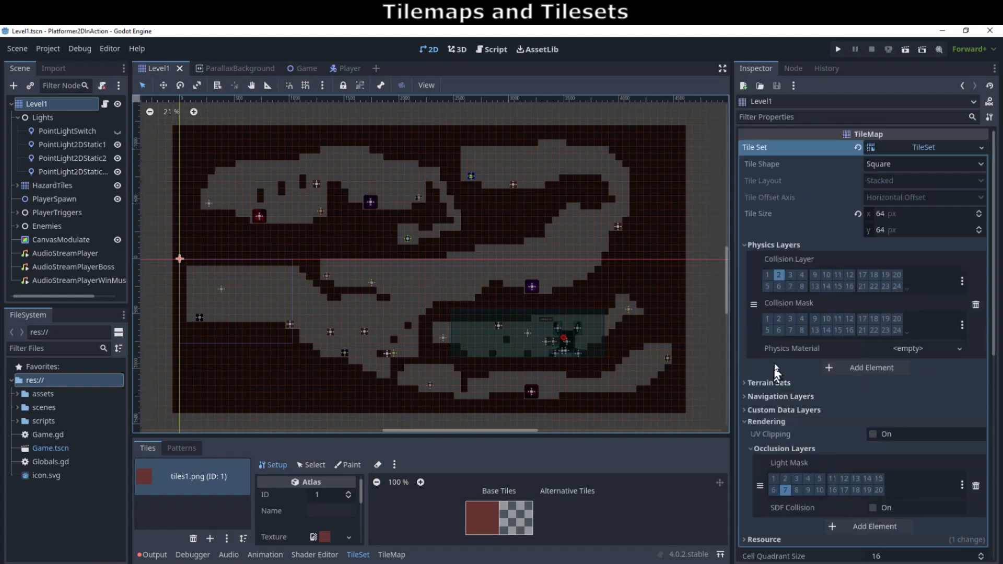
left_click(744, 245)
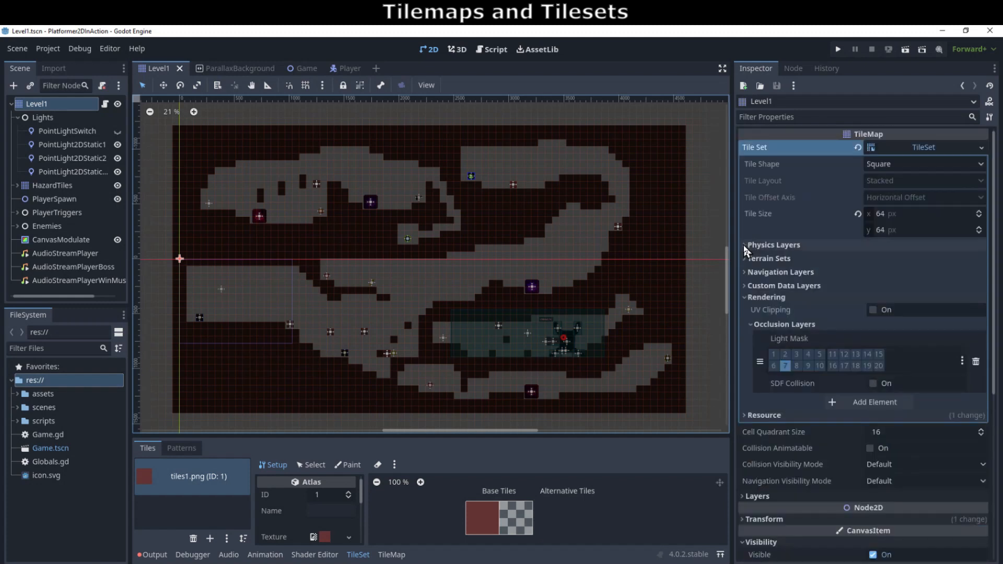
Examine the TileSet's physics and occlusion layer settings, along with the tilemap's own light mask and visibility layer
left_click(743, 296)
left_click(743, 297)
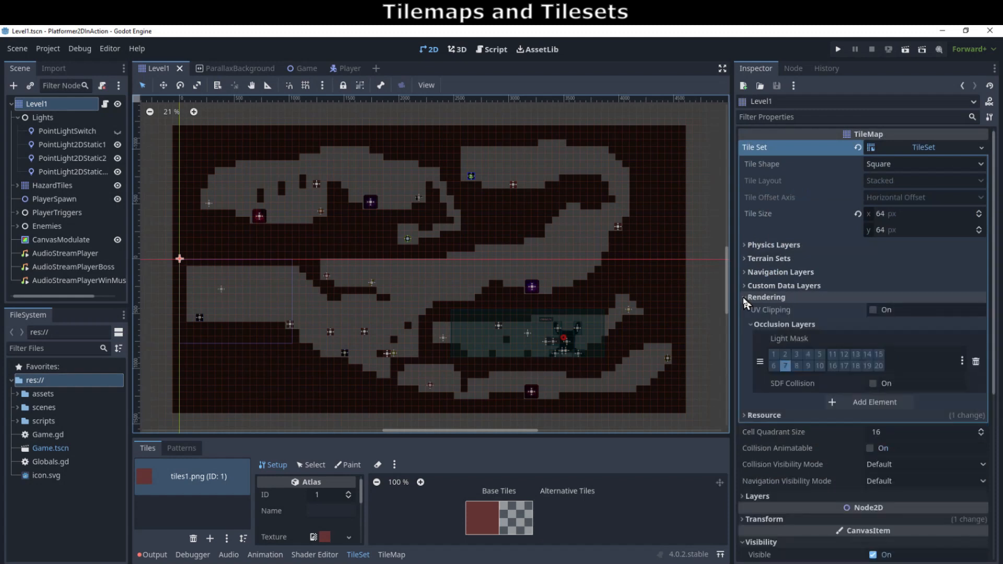
left_click(744, 244)
scroll(770, 278, "down", 2)
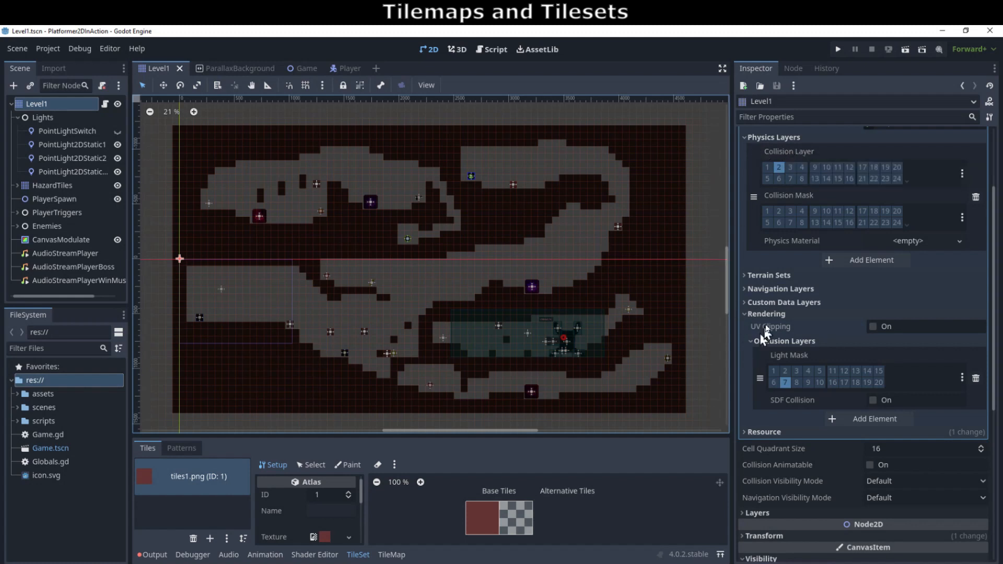
left_click(786, 382)
scroll(836, 325, "down", 6)
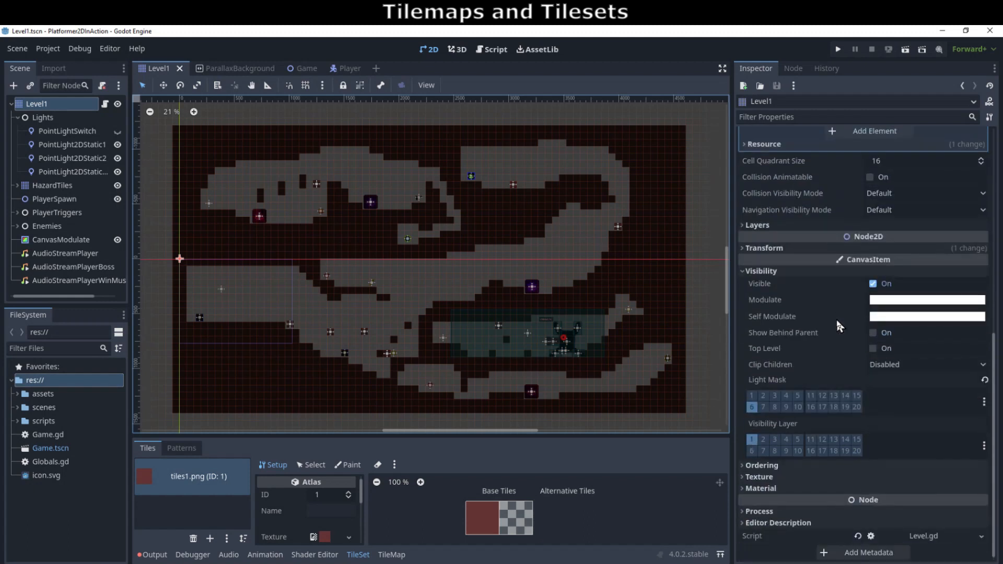
left_click(752, 407)
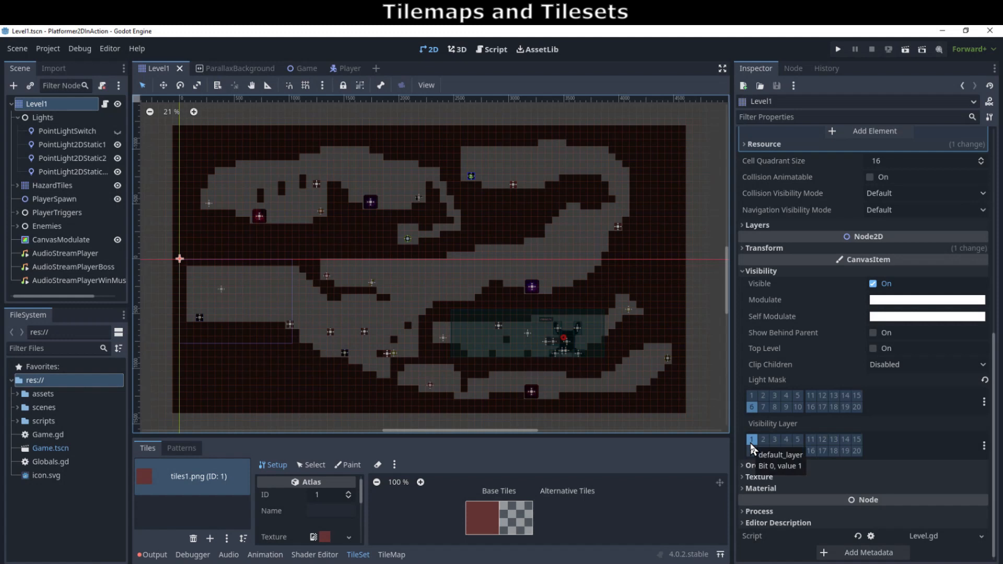
scroll(899, 409, "up", 7)
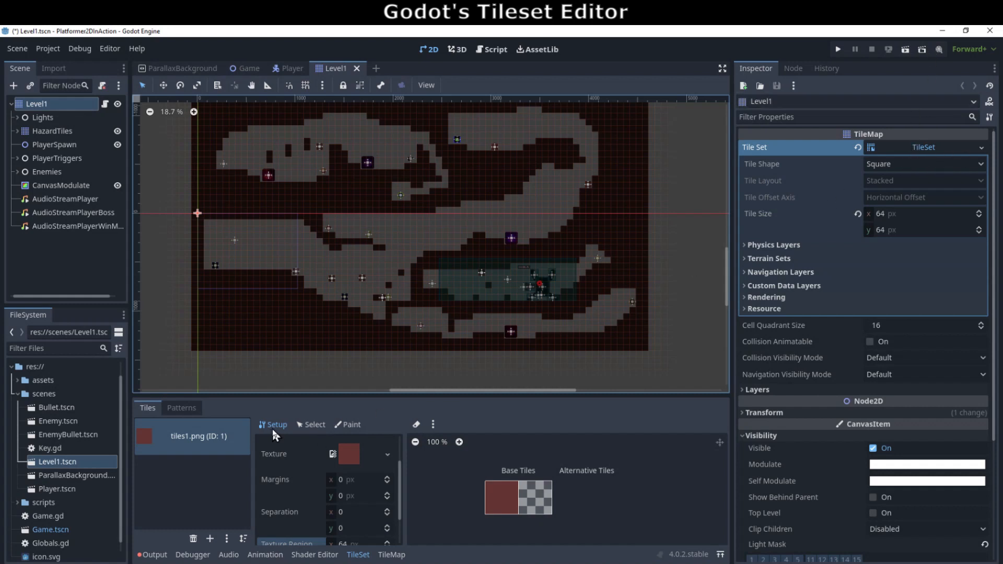
Review the setup properties of the tiles1.png atlas, including its texture, margins, separation and texture region size
scroll(402, 496, "down", 2)
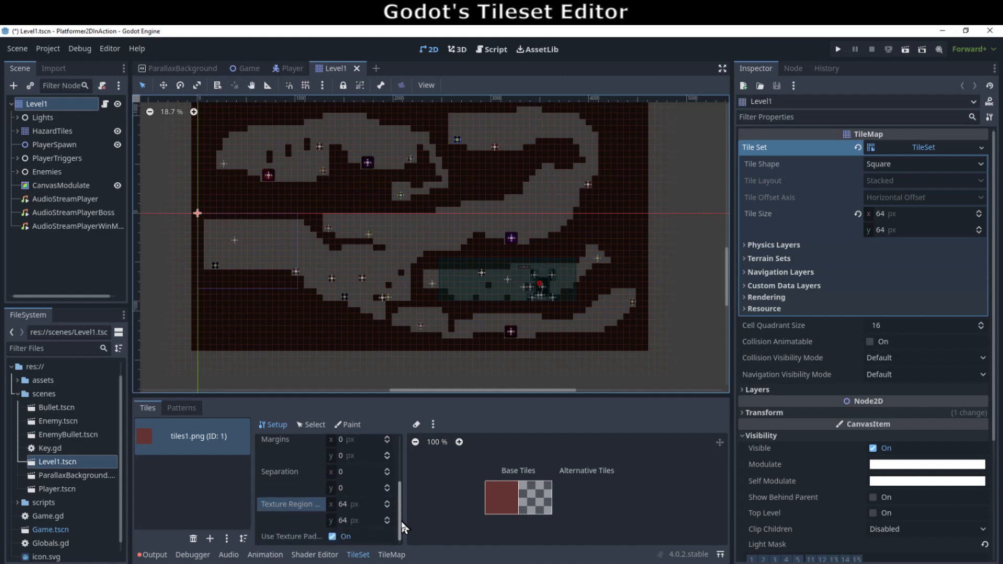
scroll(404, 501, "up", 3)
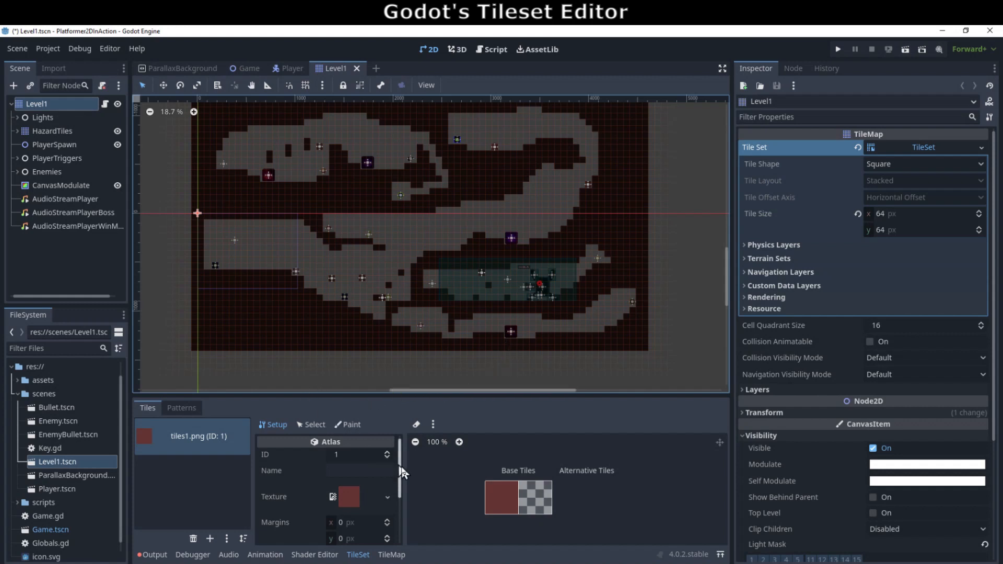
left_click_drag(401, 472, 398, 520)
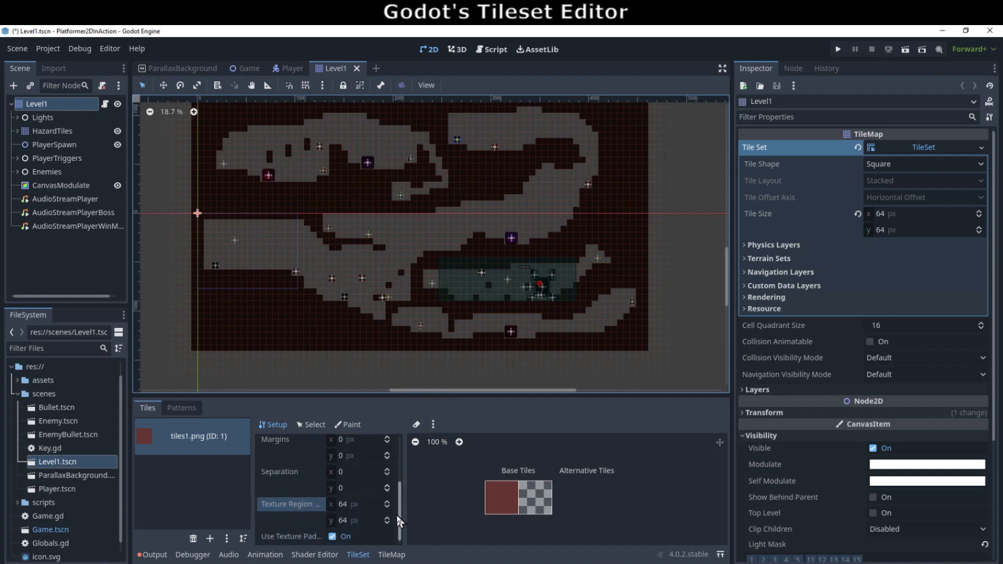
scroll(397, 515, "up", 3)
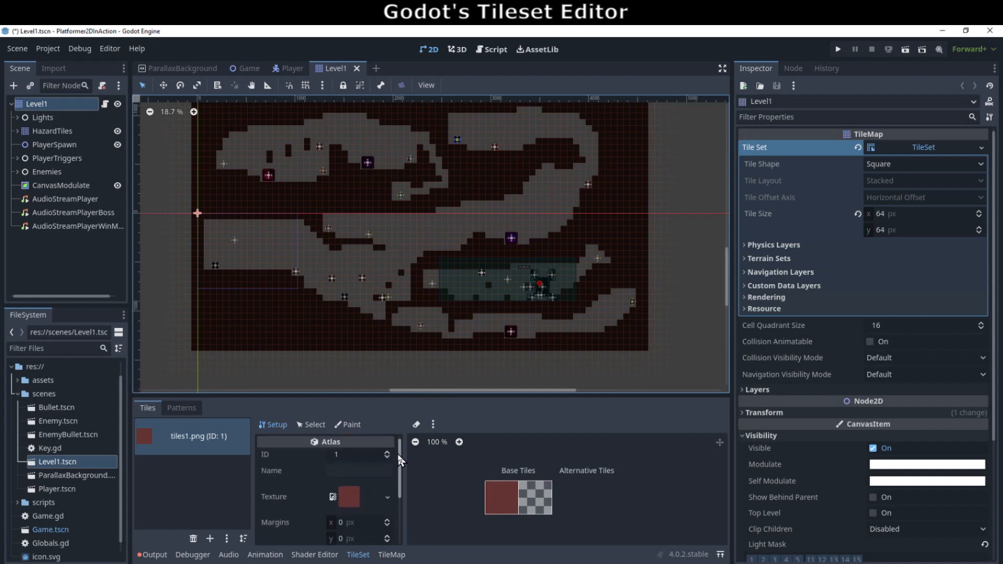
Browse the assets folder for tiles1.png as the atlas texture, and cancel the file selection
left_click(387, 498)
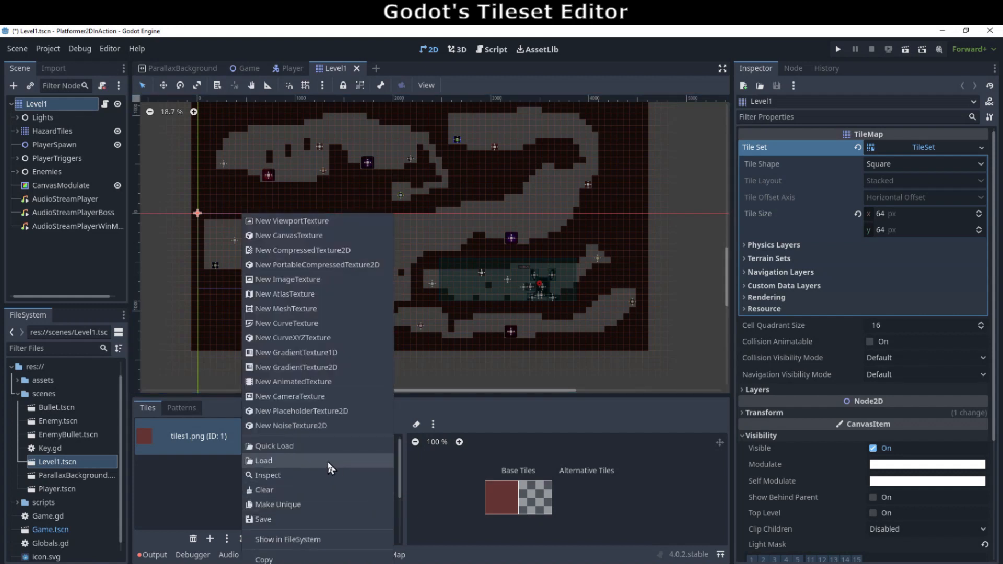
left_click(381, 464)
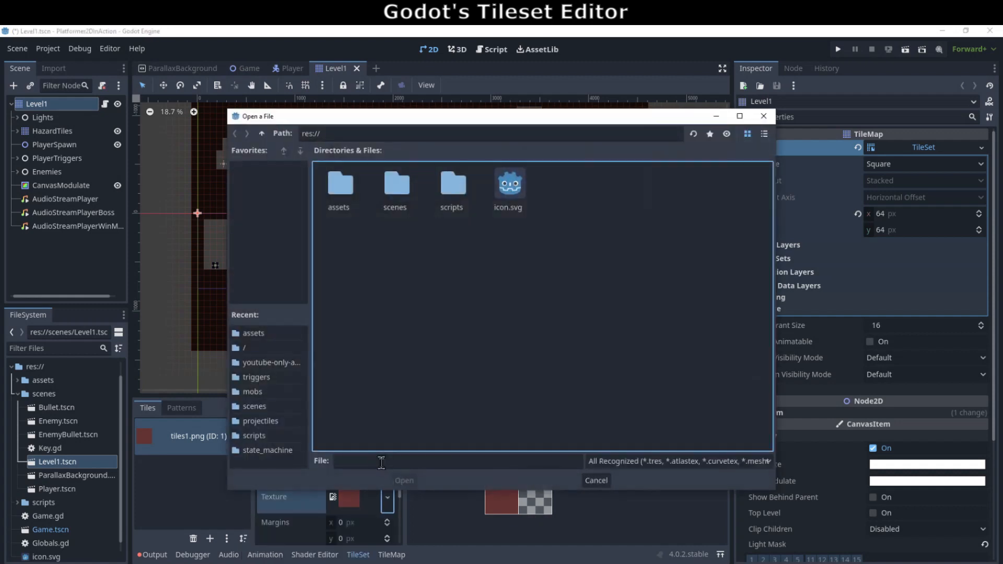
double_click(349, 192)
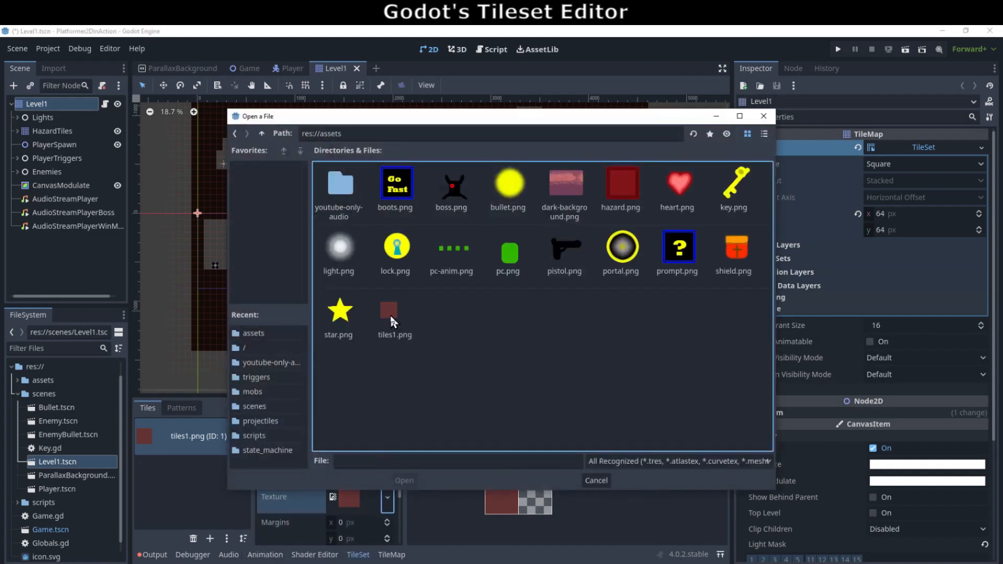
left_click(389, 313)
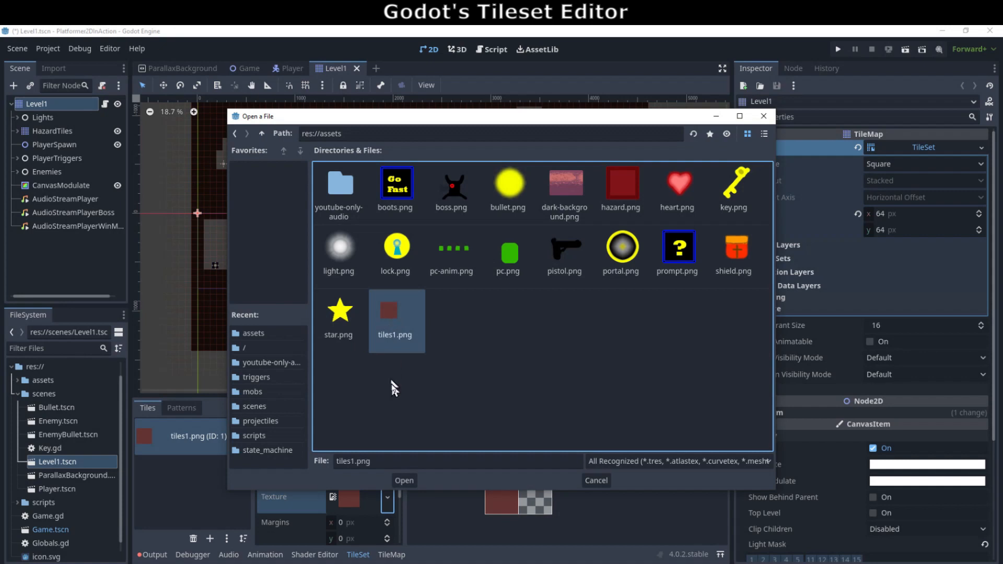
left_click(605, 485)
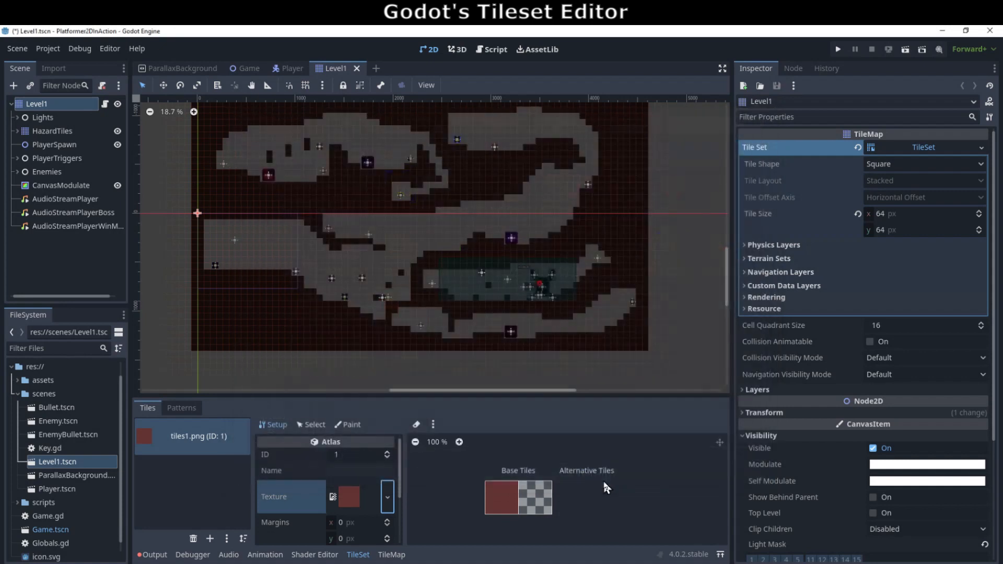
Examine the options for adding a tile source and replacing the atlas texture, plus the atlas margins, separation and texture region settings
left_click_drag(400, 461, 406, 501)
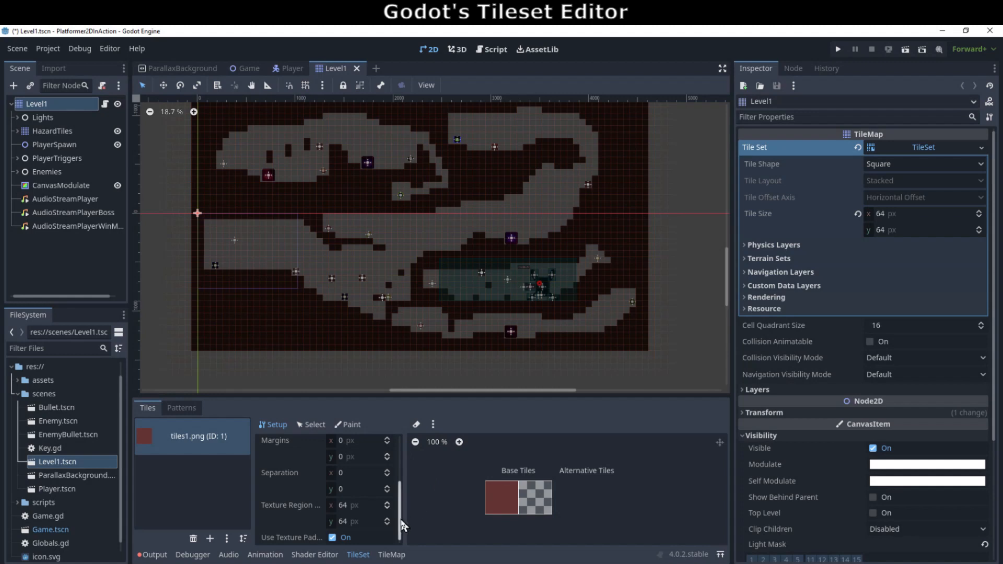
left_click(210, 539)
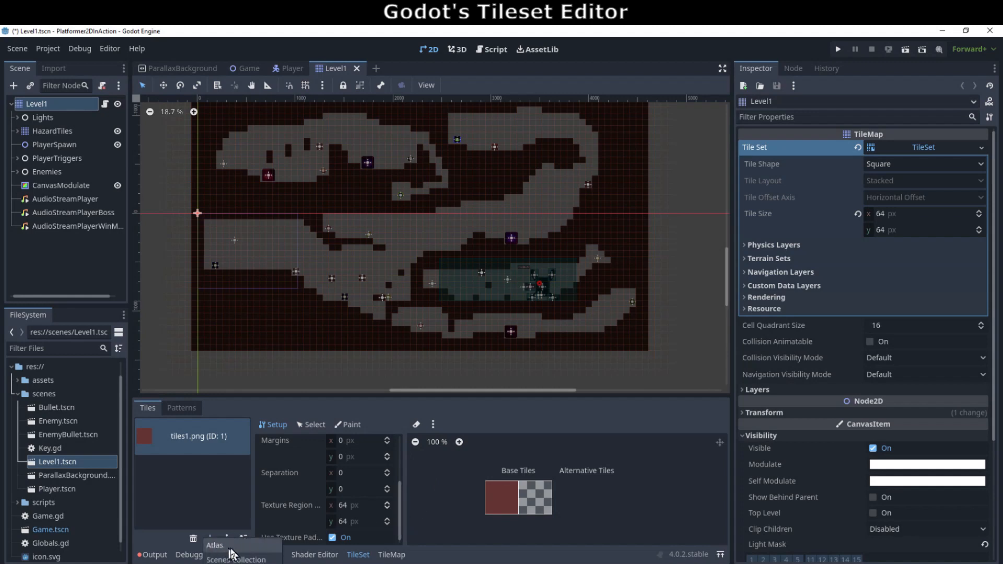
left_click(217, 493)
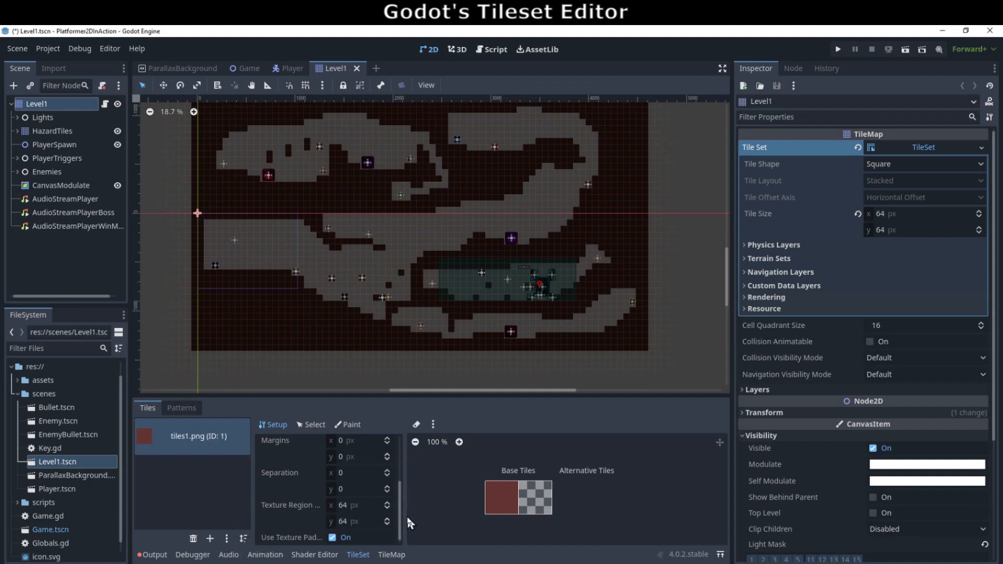
scroll(399, 522, "up", 2)
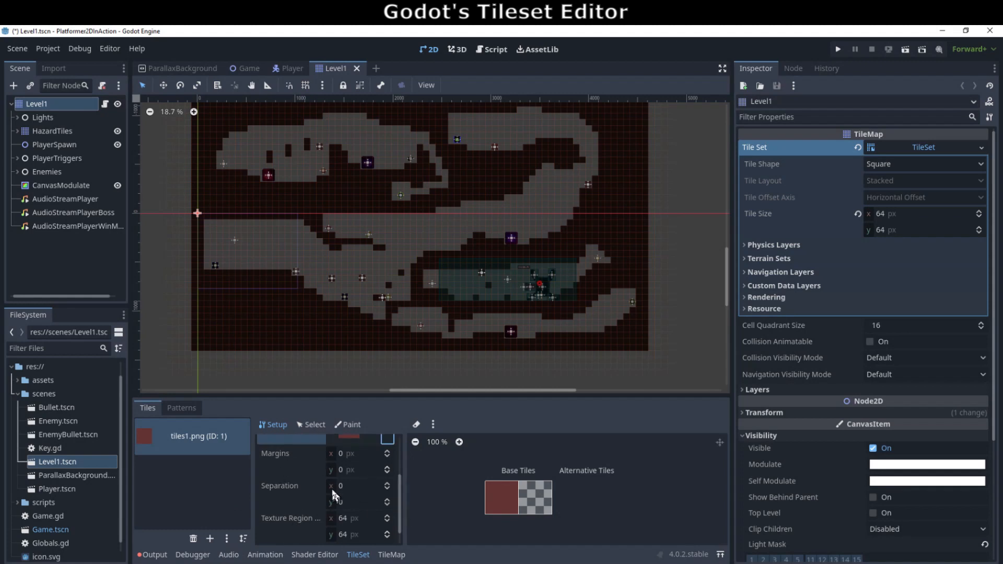
scroll(398, 491, "up", 2)
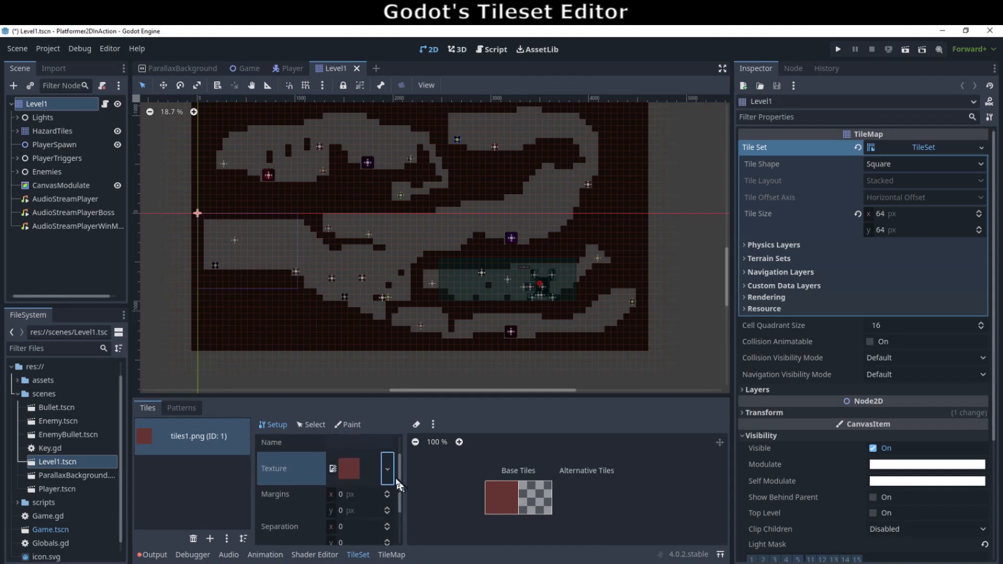
left_click(387, 470)
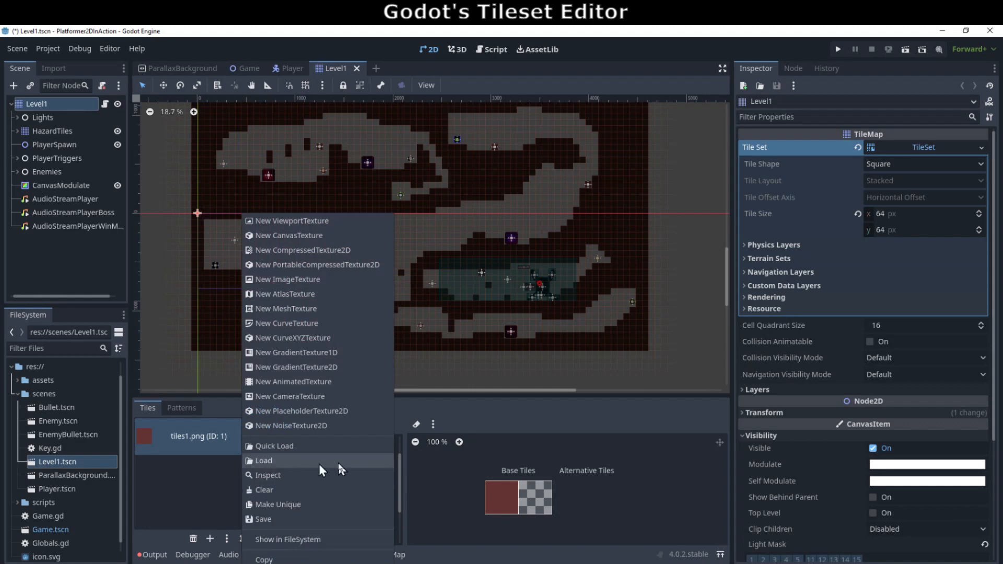
left_click(401, 460)
scroll(401, 470, "down", 3)
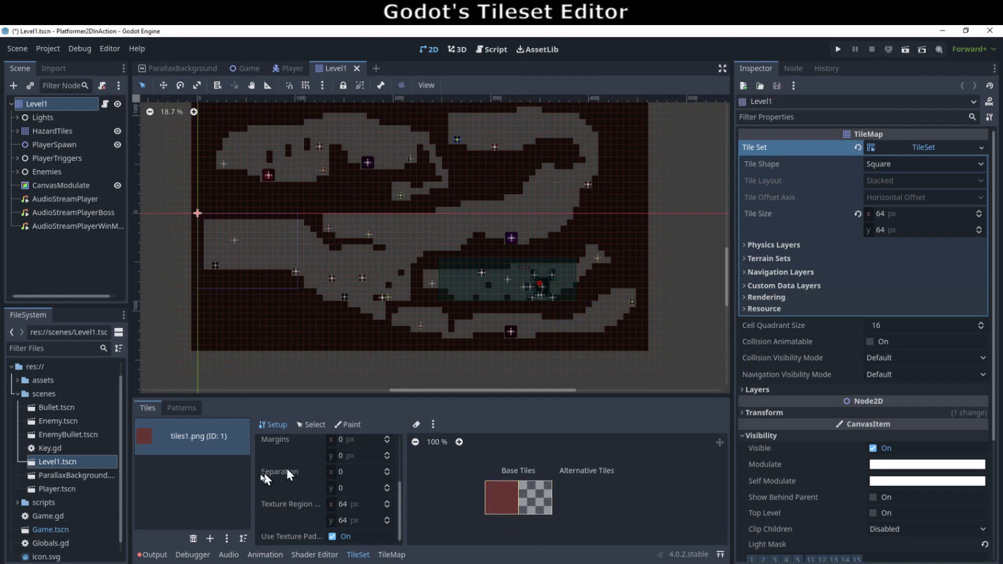
Check the source types that can be added to the TileSet, and select the red base tile of tiles1.png in an enlarged tile editor
left_click(210, 538)
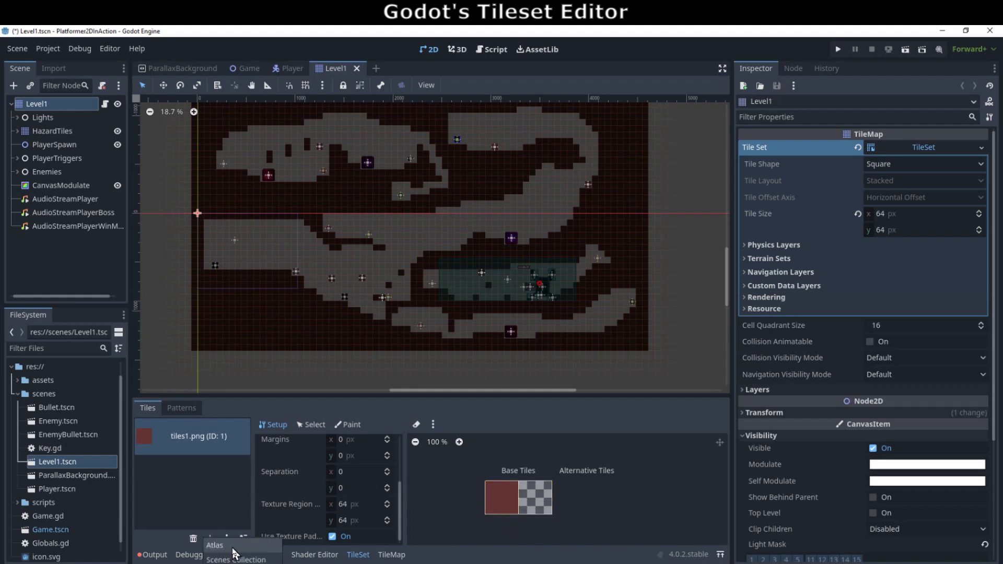
left_click(213, 494)
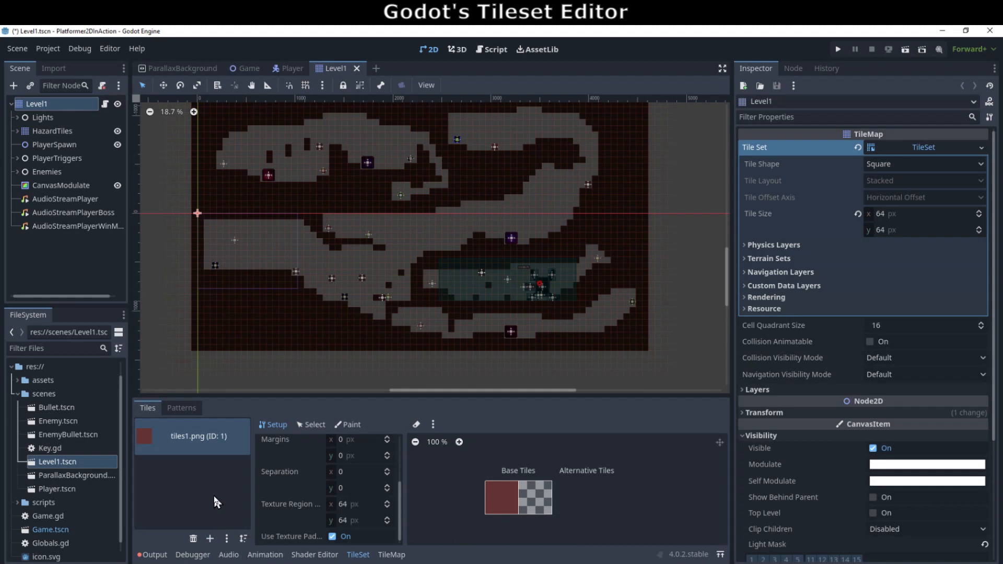
left_click(312, 428)
left_click(505, 498)
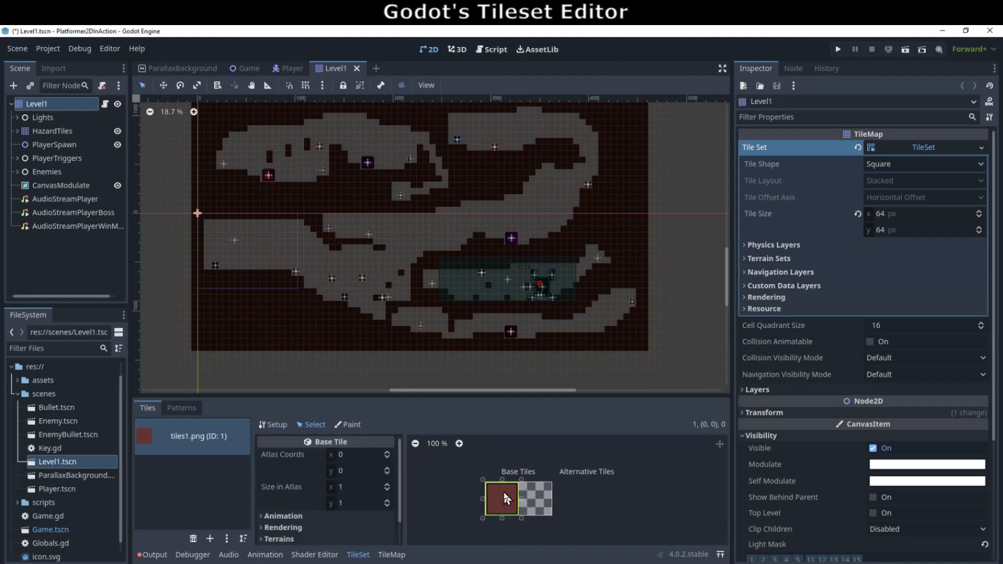
left_click_drag(427, 395, 432, 317)
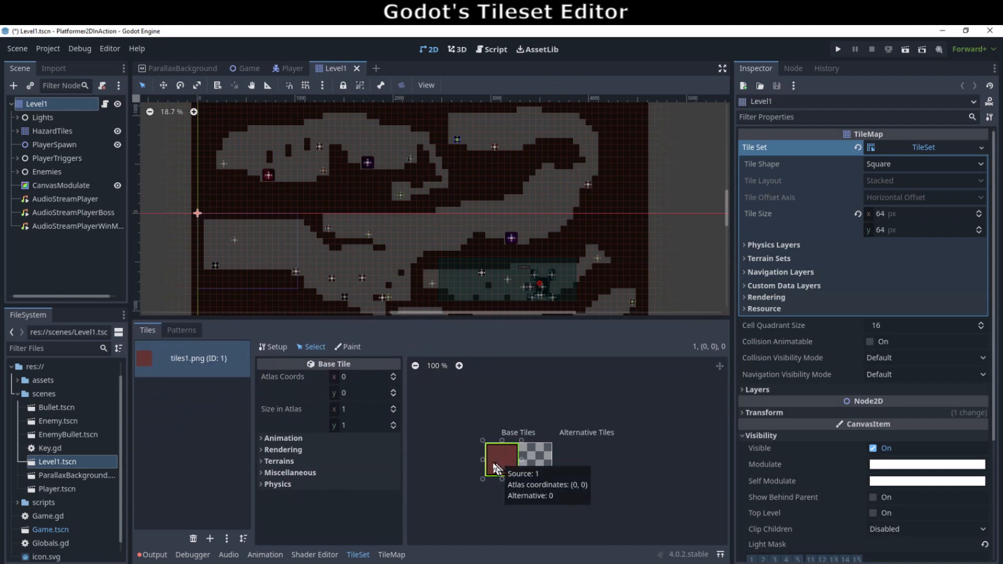
Examine the base tile's Physics Layer 0 settings, including its velocities and collision polygon
left_click(261, 483)
left_click(267, 495)
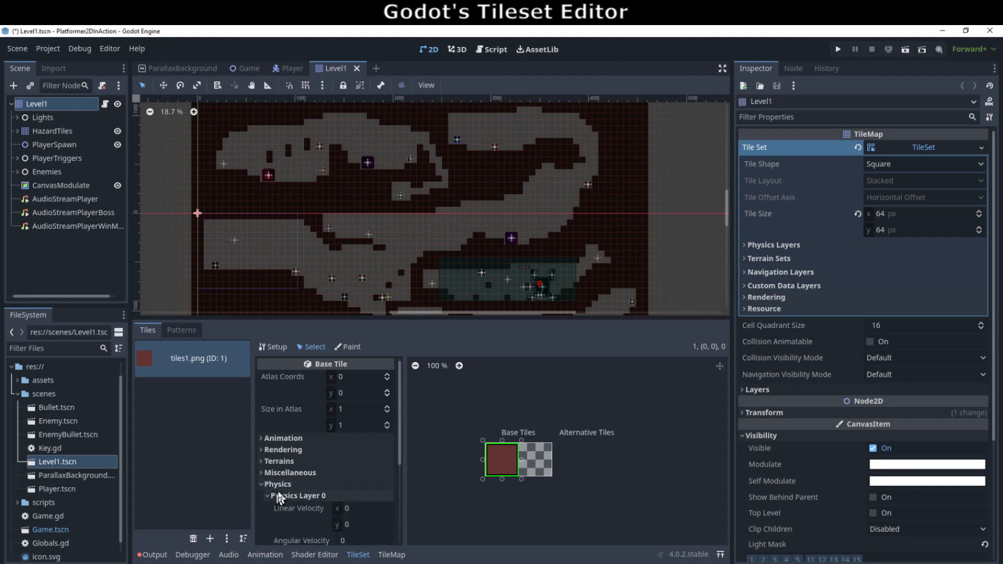
scroll(277, 488, "down", 4)
scroll(277, 488, "down", 2)
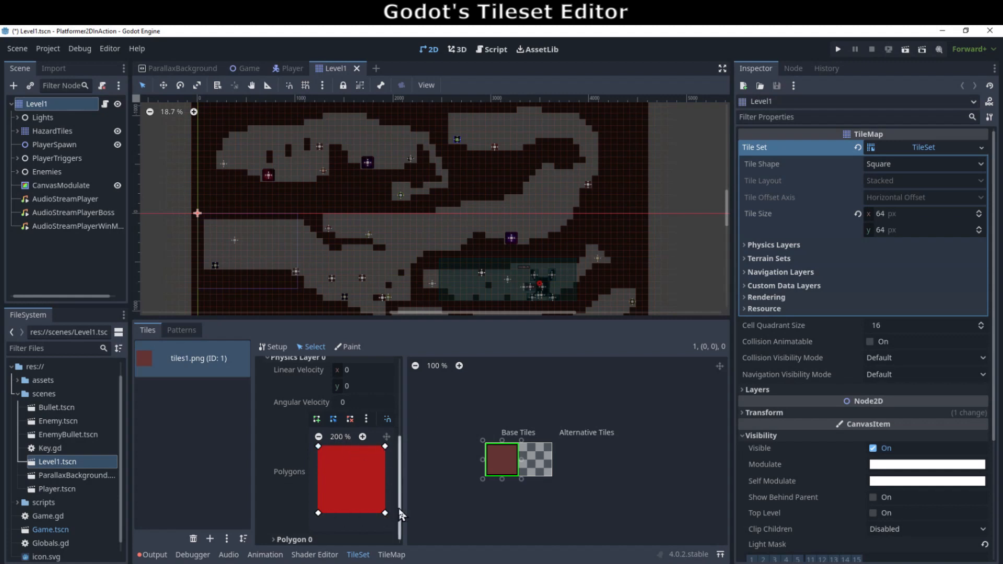
left_click_drag(403, 513, 405, 436)
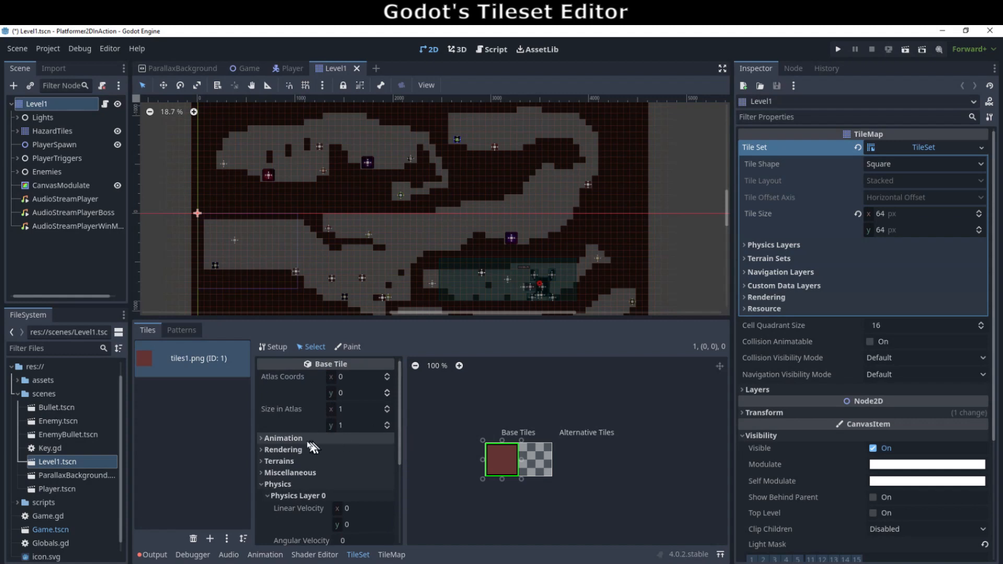
Examine the base tile's rendering properties and the polygon of its Occlusion Layer 0
left_click(261, 450)
scroll(264, 447, "down", 3)
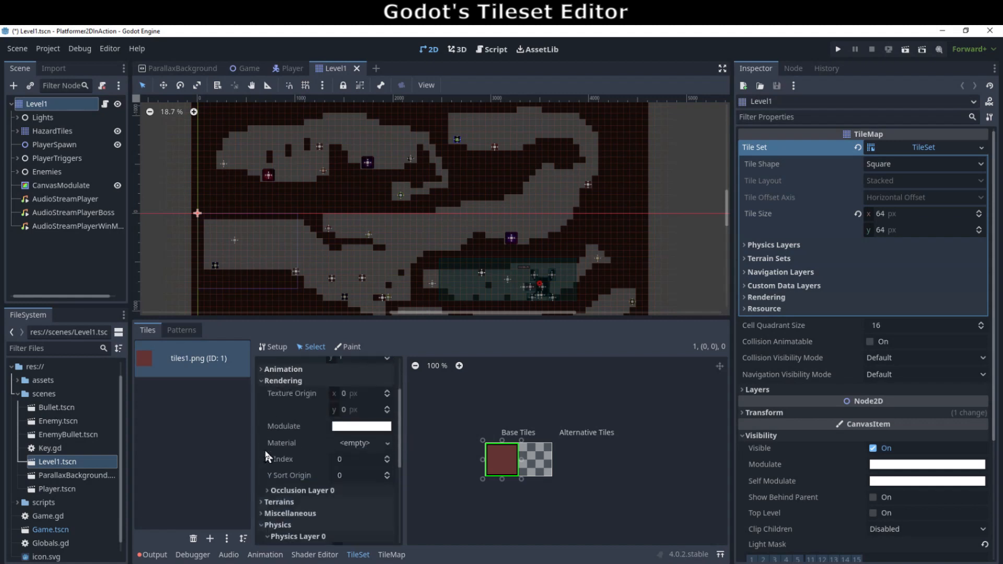
left_click(266, 490)
scroll(314, 446, "down", 1)
scroll(295, 441, "down", 1)
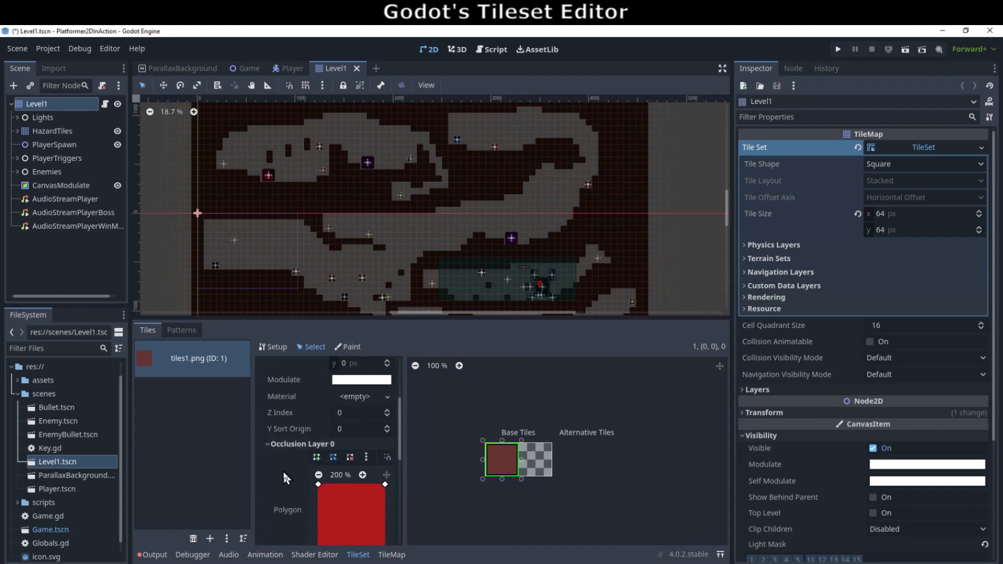
scroll(285, 472, "up", 1)
scroll(293, 468, "down", 3)
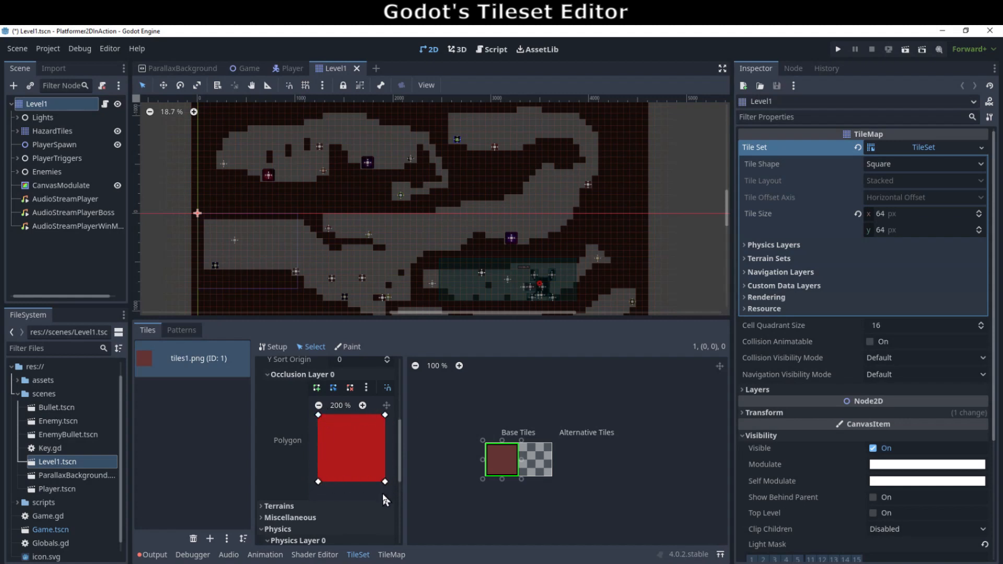
scroll(381, 491, "up", 3)
Collapse the base tile's occlusion layer, rendering and physics sections
left_click(268, 422)
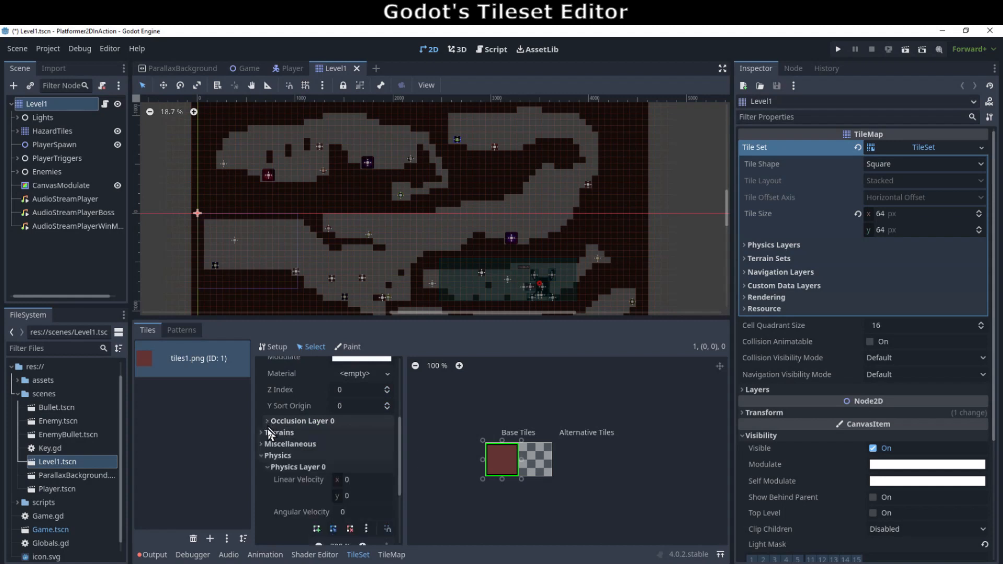
left_click(267, 466)
left_click(263, 383)
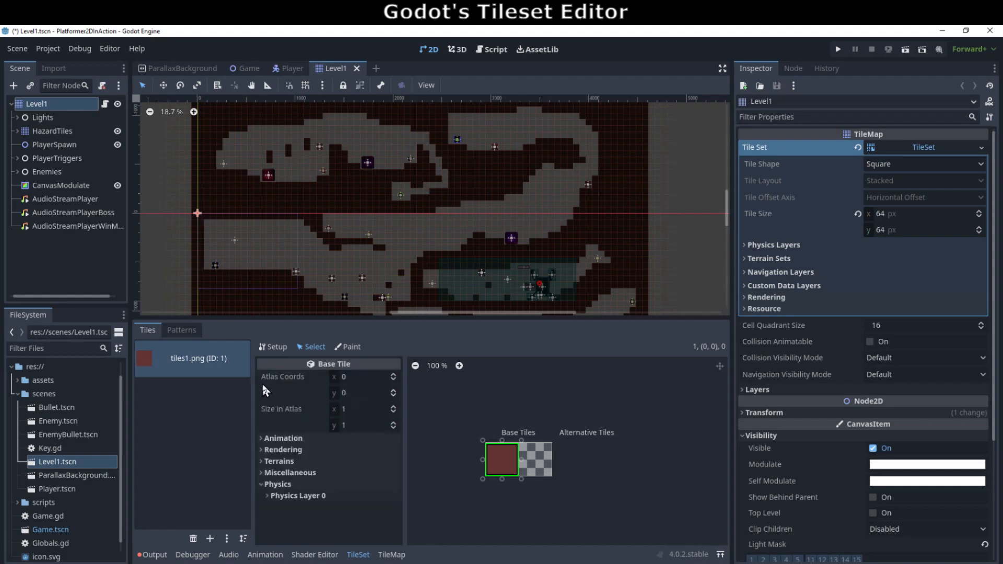
left_click(264, 485)
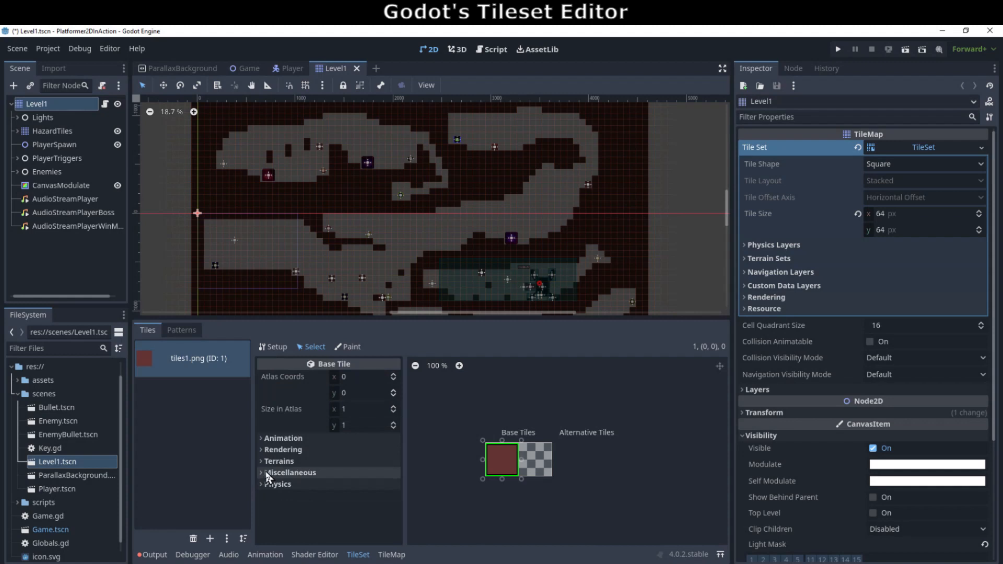
Try painting in the level from the TileSet's Paint mode, and undo the accidental move of the PointLight2DStatic3TileShadows light
left_click(350, 347)
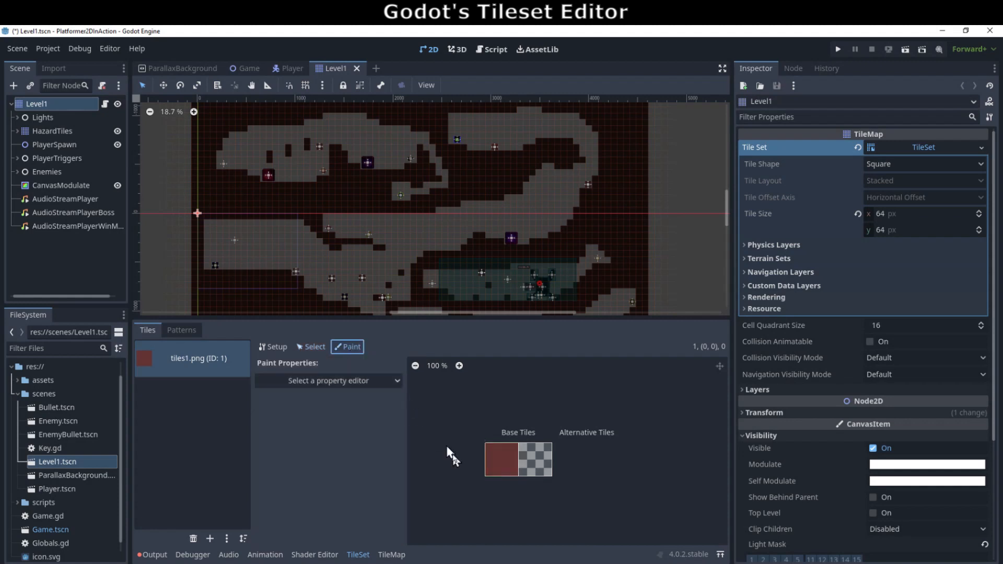
left_click_drag(272, 240, 273, 255)
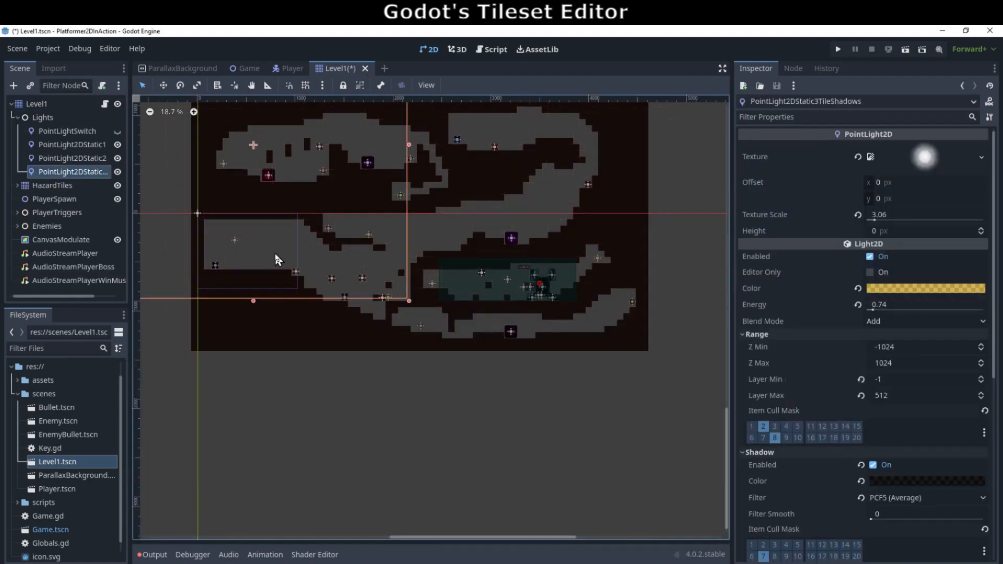
key("ctrl+z")
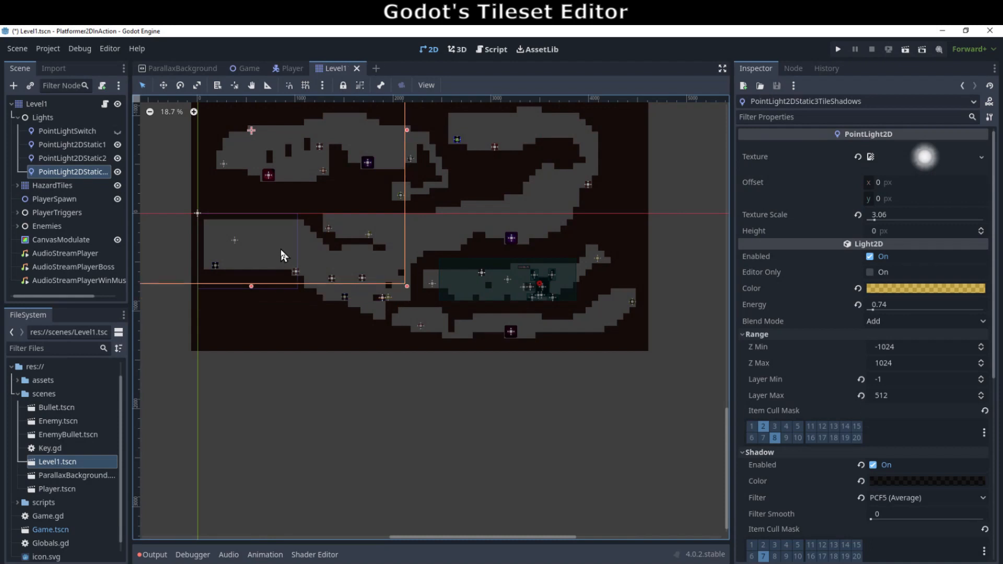
Reselect the Level1 tilemap, collapse its TileSet resource, and paint with the red base tile in the room just below the origin line
left_click(36, 103)
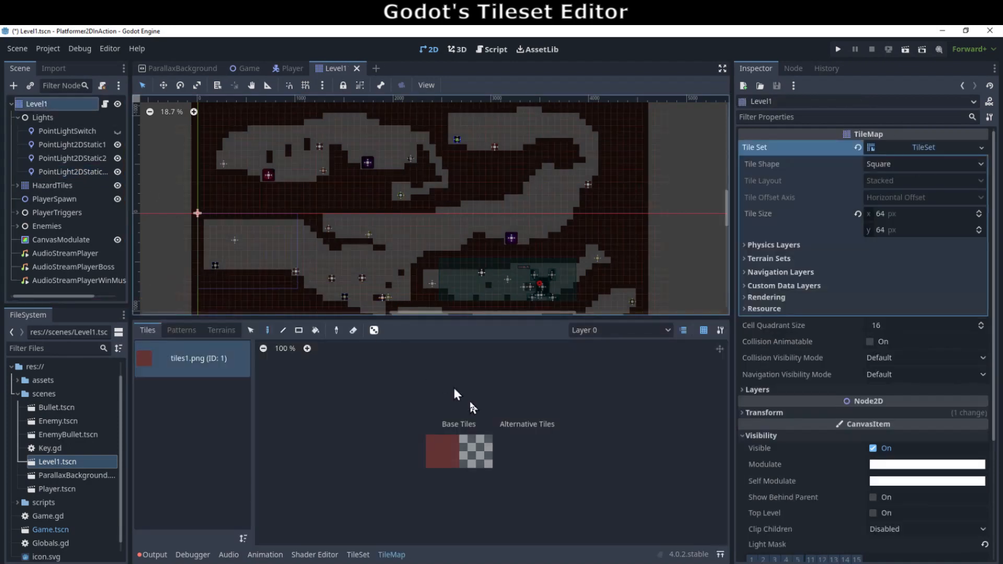
left_click(443, 452)
left_click(915, 148)
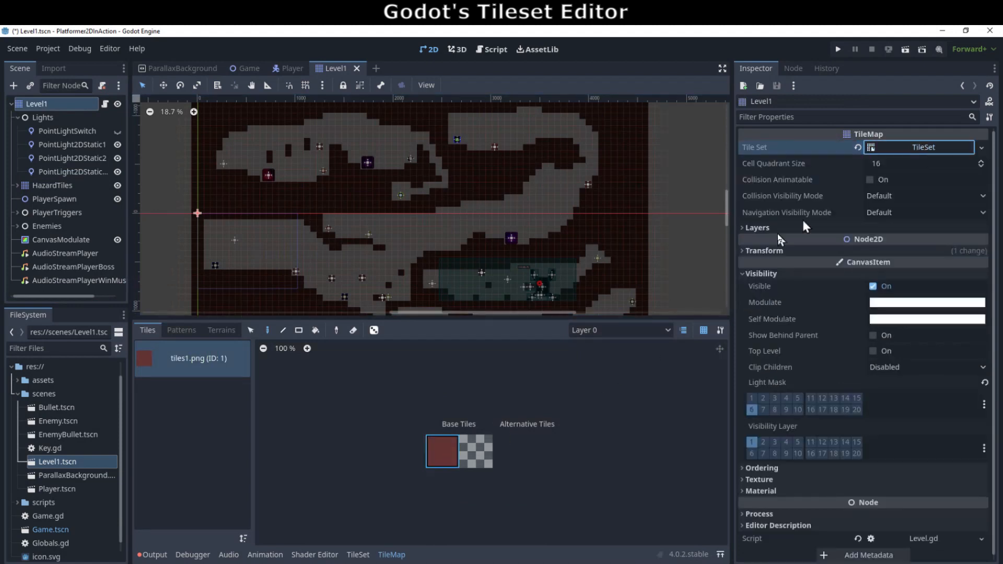
left_click(268, 335)
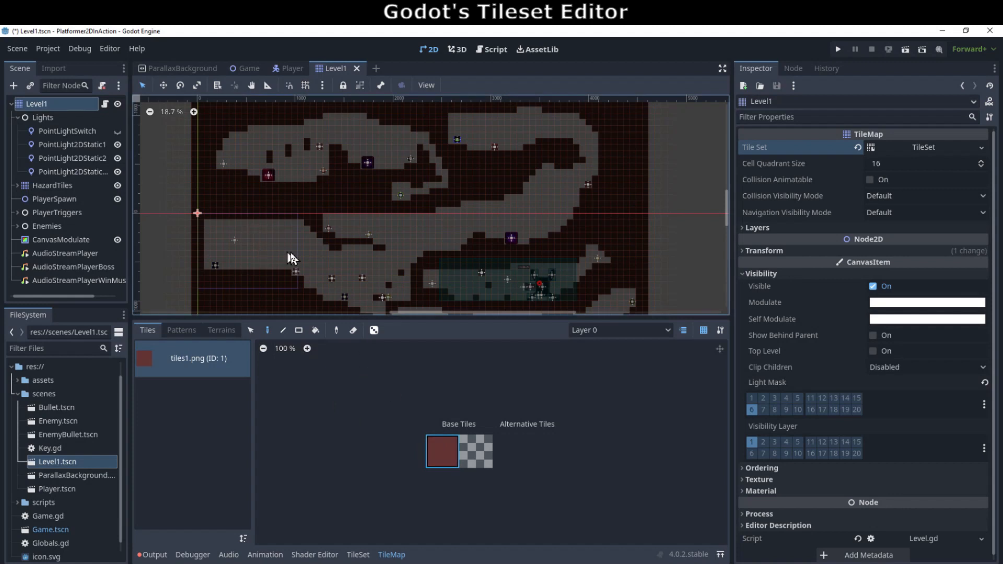
mouse_move(276, 249)
left_mouse_down()
mouse_move(264, 254)
mouse_move(276, 245)
left_mouse_up()
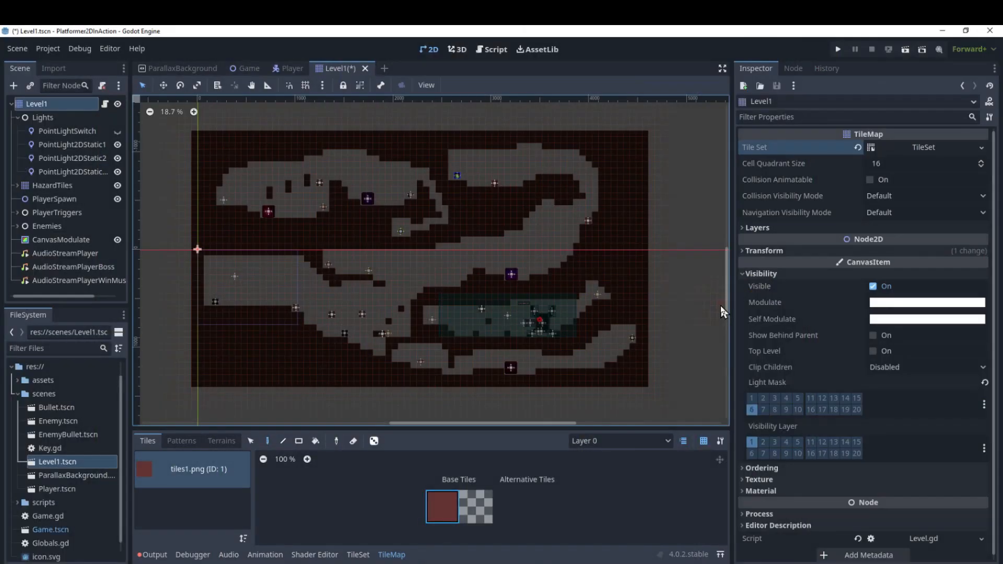
Compare the PointLight2D settings of PointLightSwitch and PointLight2DStatic1, including their energy, range and item cull masks
left_click(51, 135)
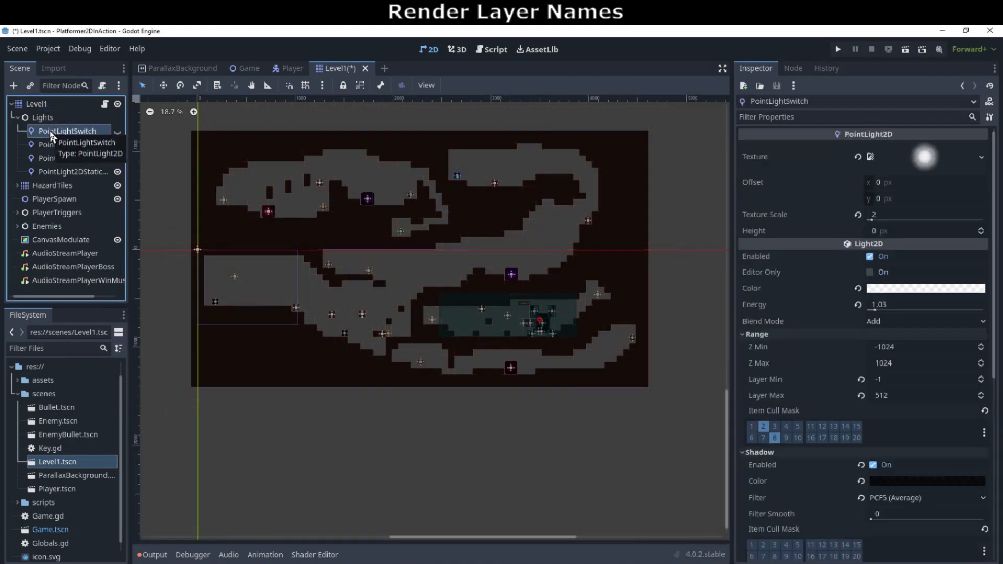
scroll(275, 337, "up", 2)
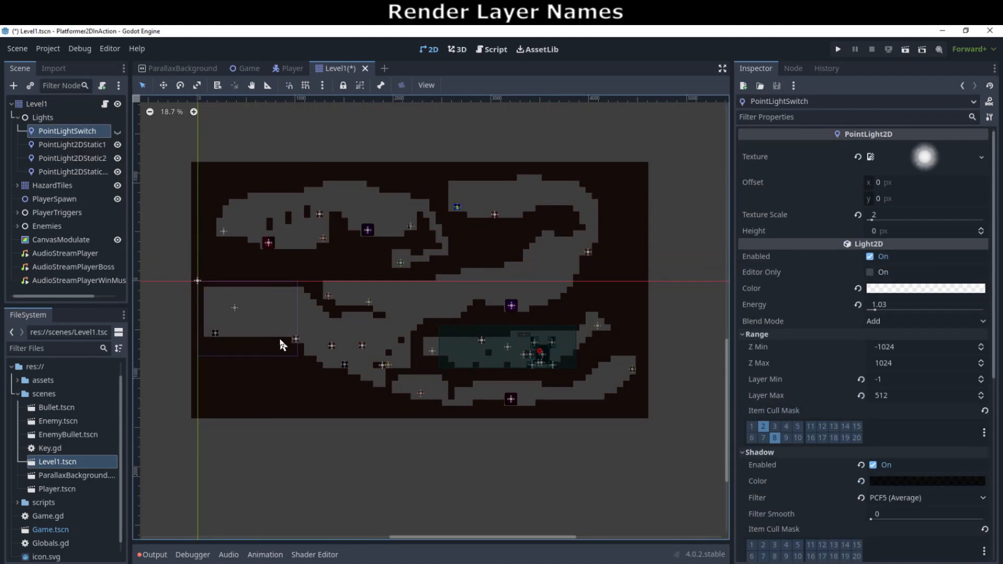
scroll(280, 341, "up", 2)
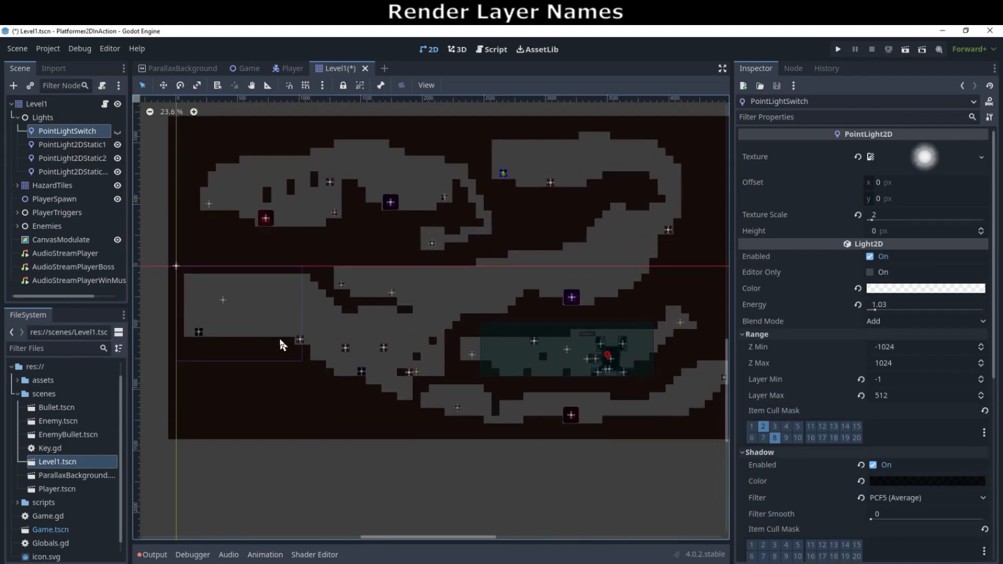
left_click(46, 146)
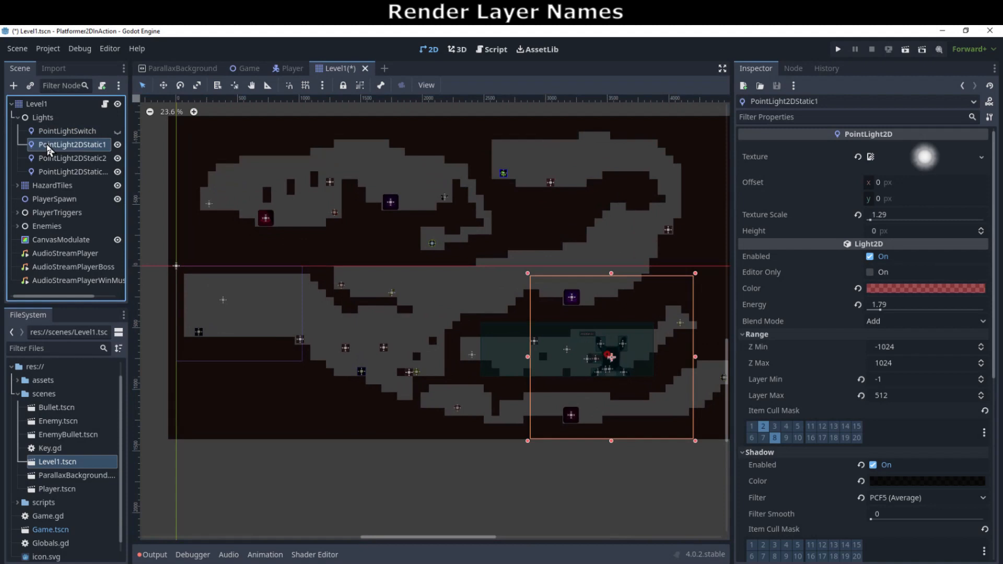
left_click(52, 132)
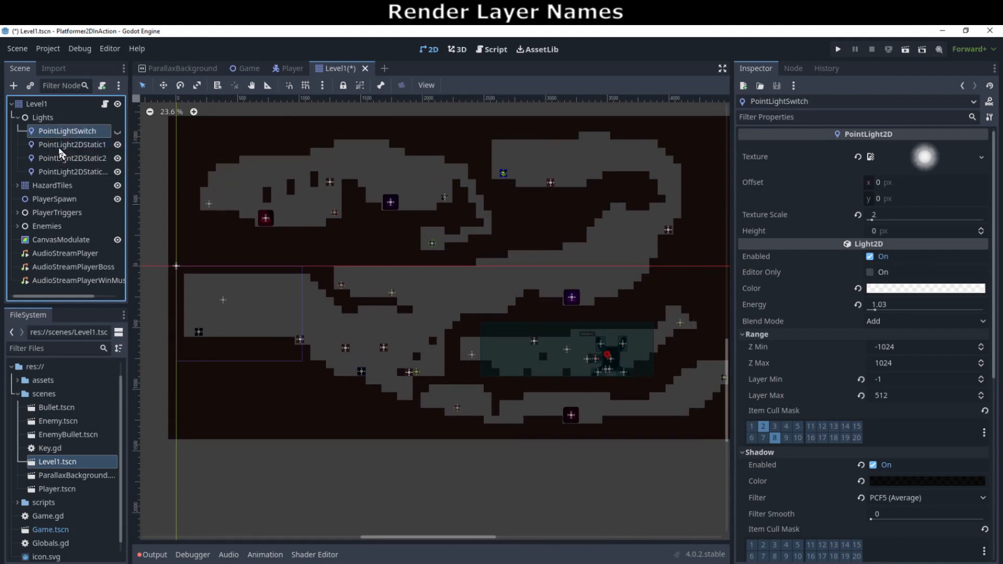
left_click(62, 149)
key("F5")
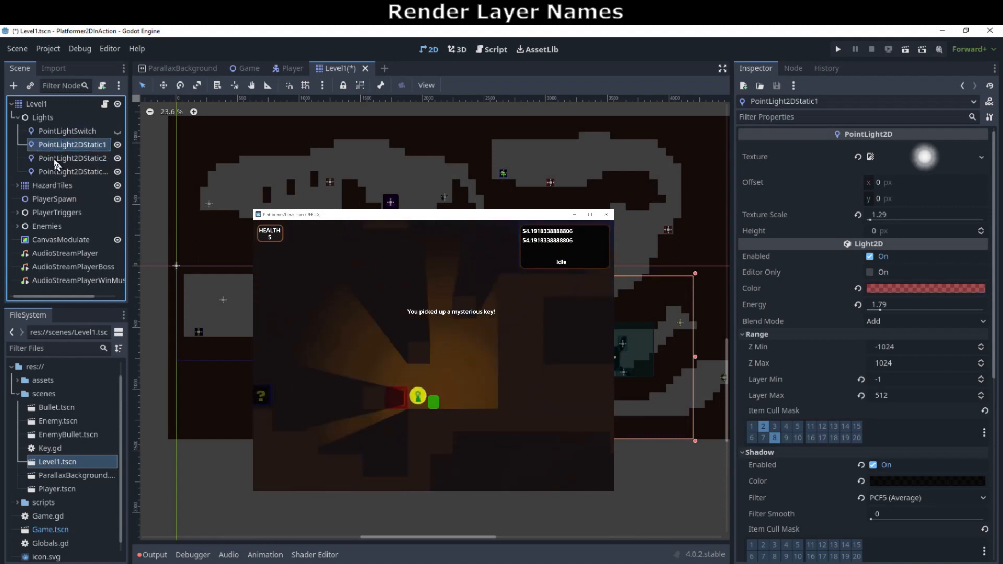
Inspect the CanvasModulate node and the occluder light mask of the LightOccluder2D under HazardTiles' Area2D4
left_click(51, 242)
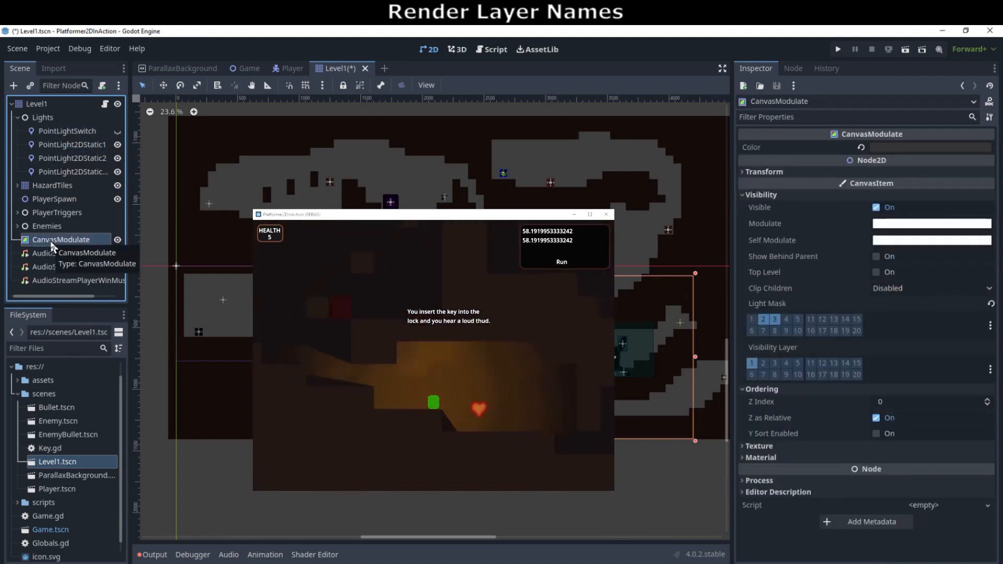
left_click(18, 186)
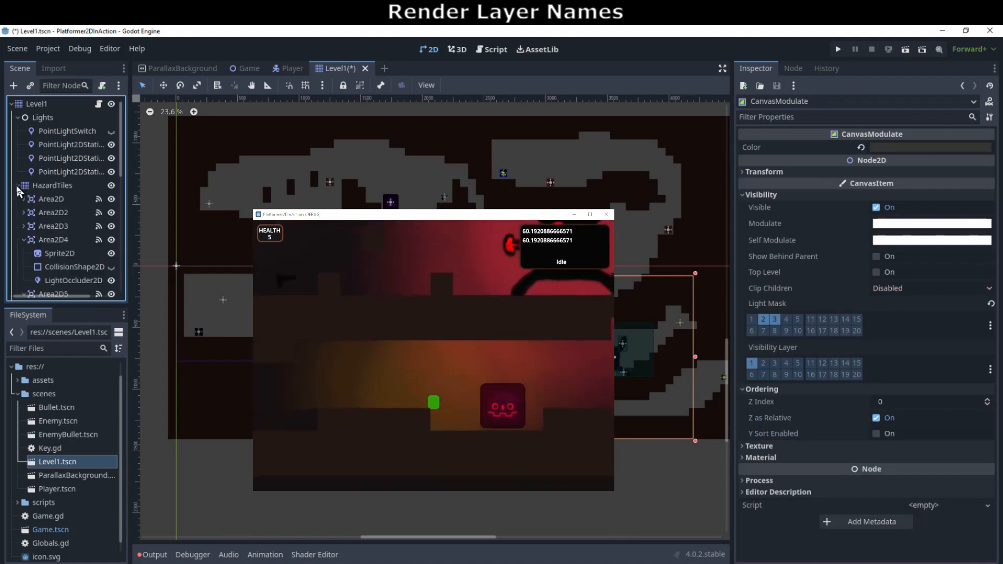
left_click(65, 281)
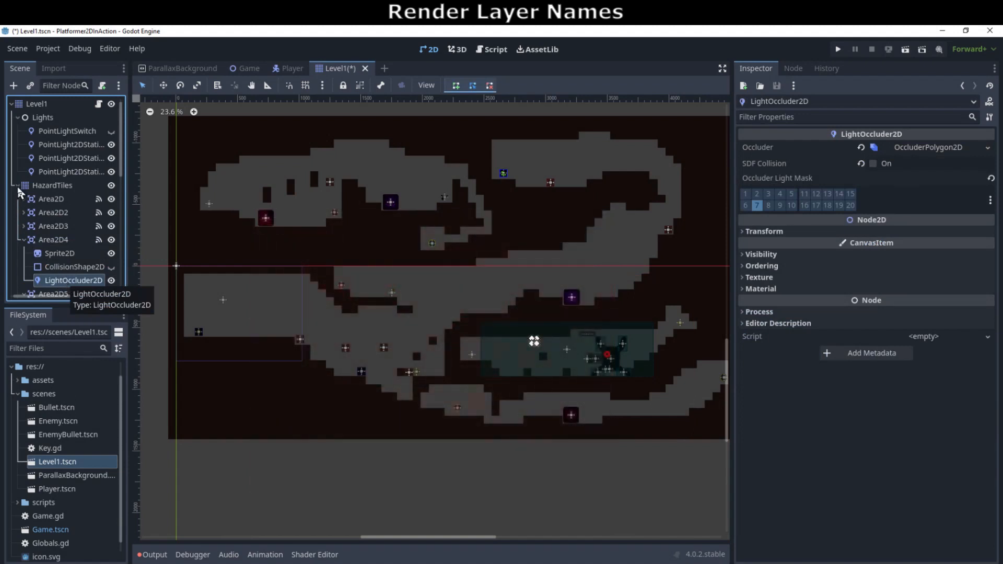
left_click(18, 187)
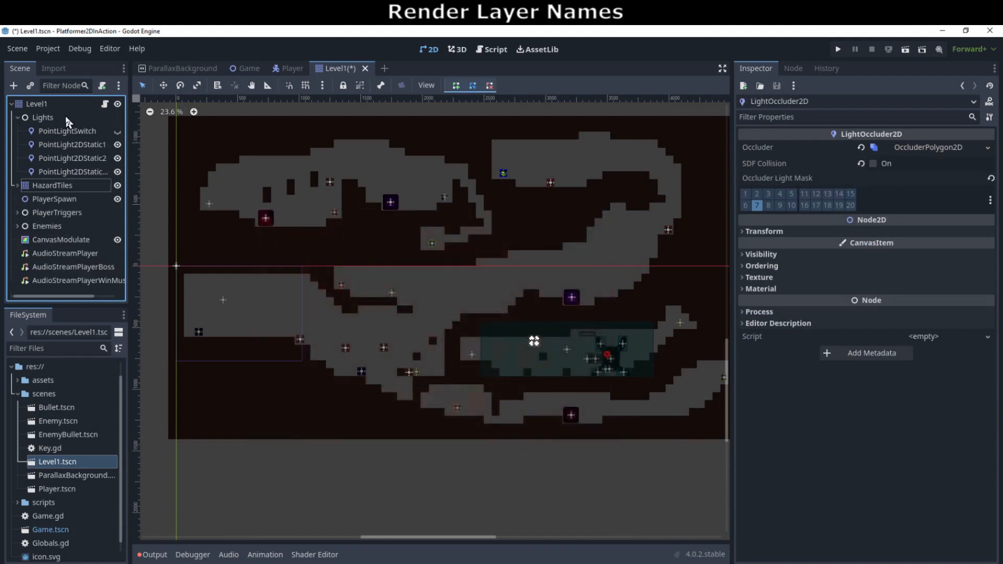
Select PointLightSwitch and review the 2D Render layer names in the project settings
left_click(76, 133)
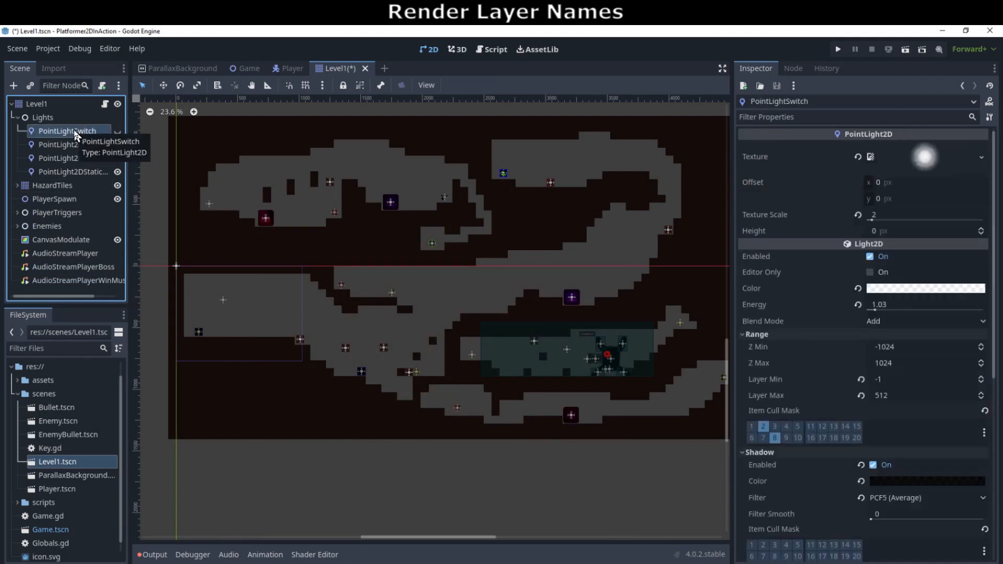
left_click(49, 49)
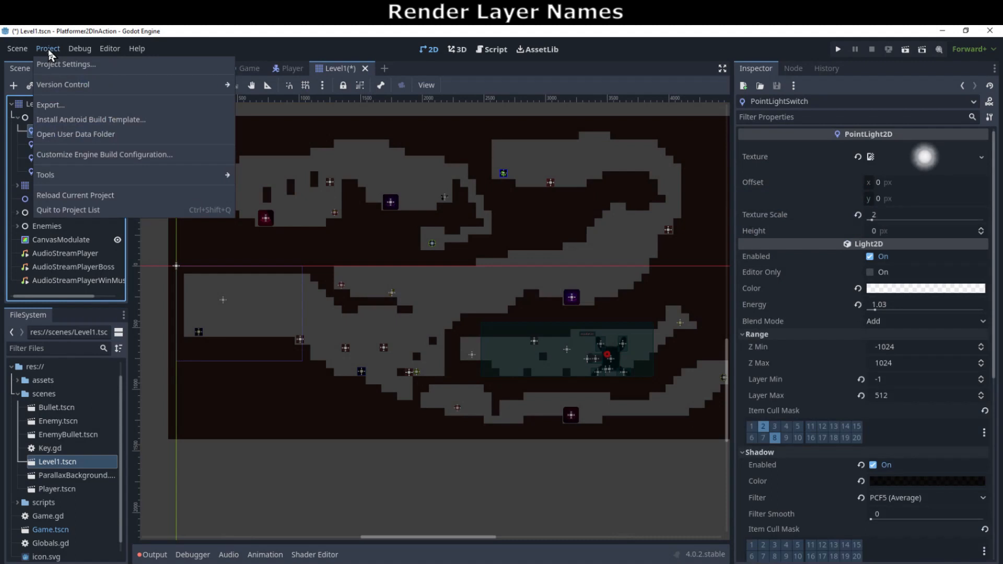
left_click(57, 64)
left_click_drag(154, 199, 151, 403)
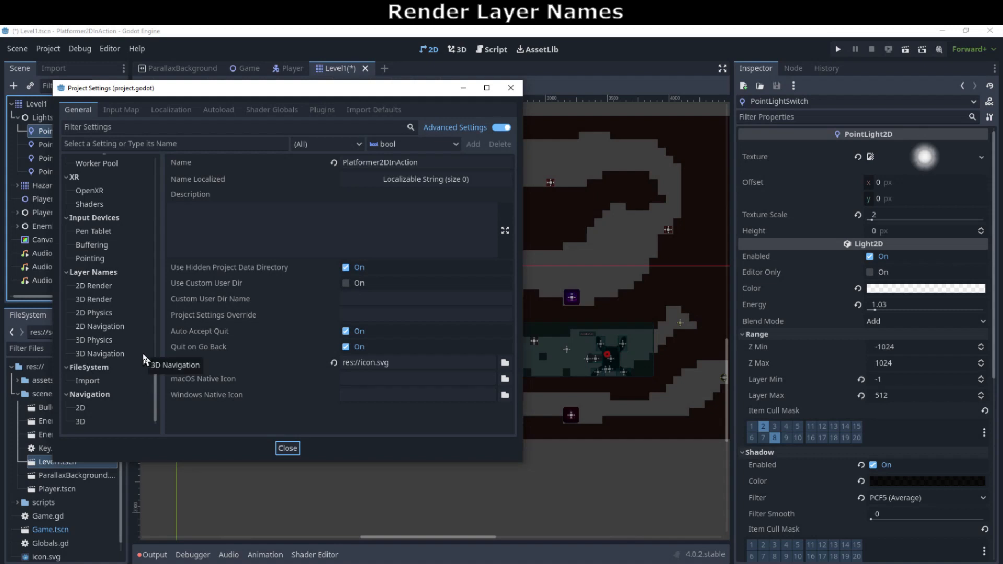
left_click(96, 287)
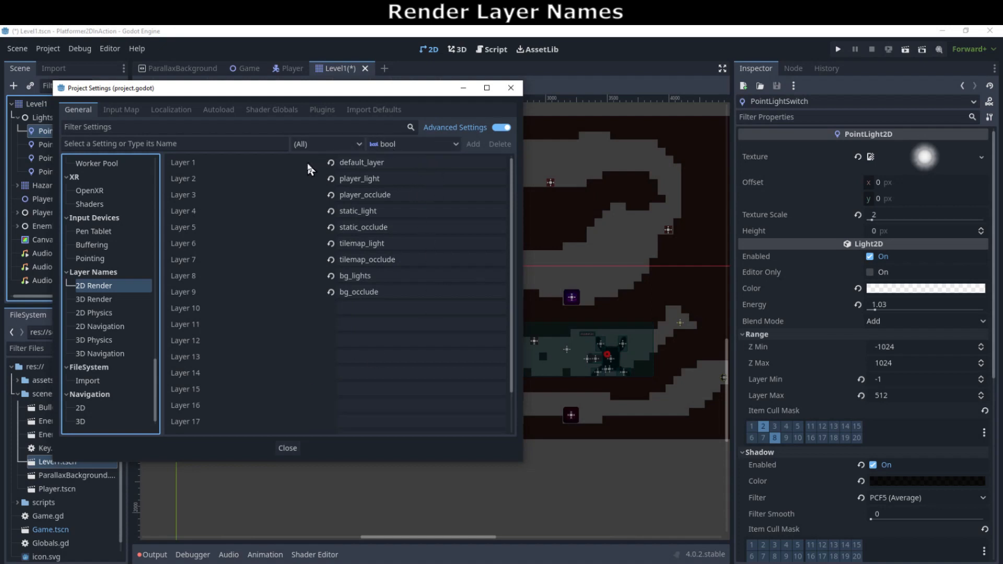
mouse_move(308, 166)
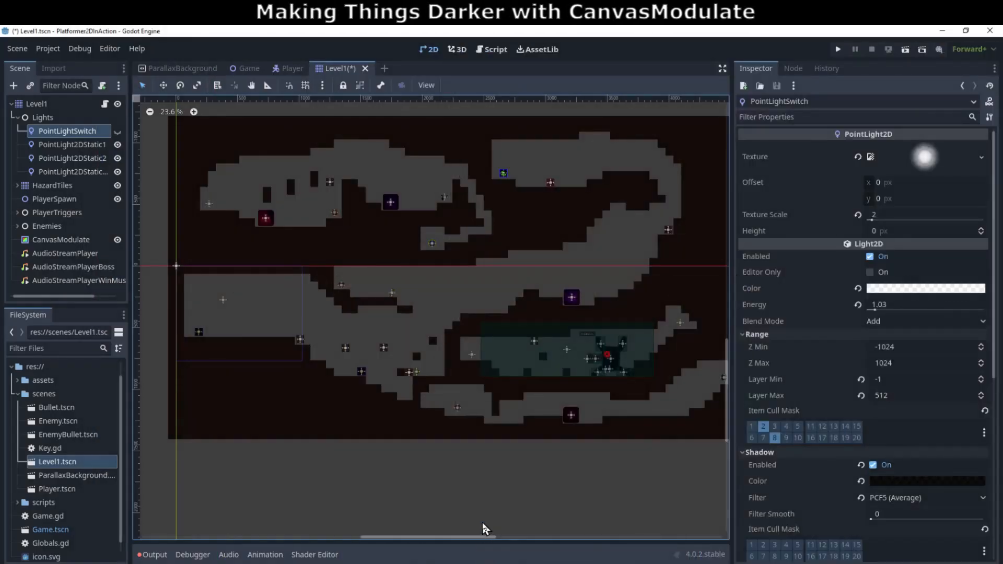
Compare the color and light mask of the CanvasModulate nodes in the Level1 and ParallaxBackground scenes
left_click(61, 240)
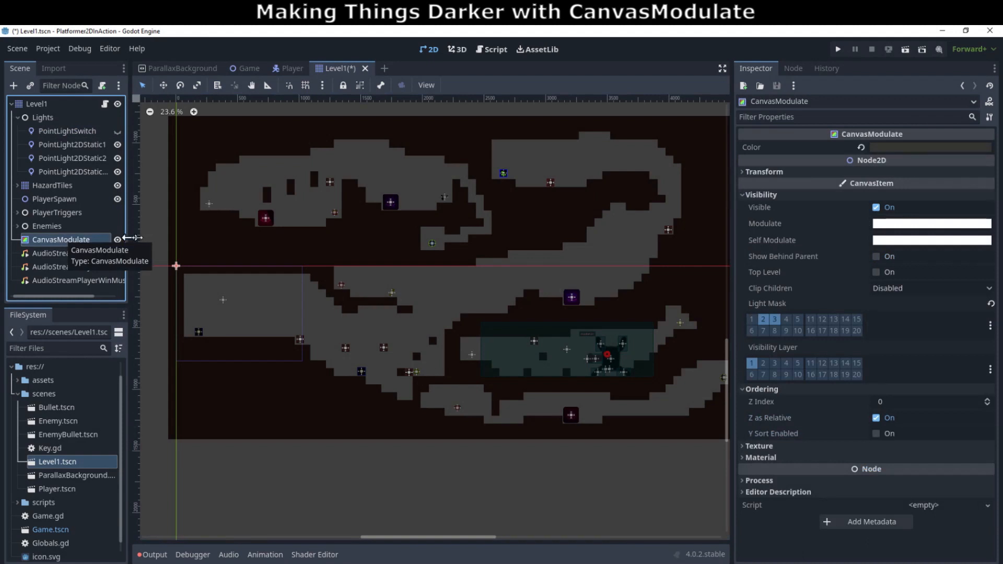
mouse_move(902, 153)
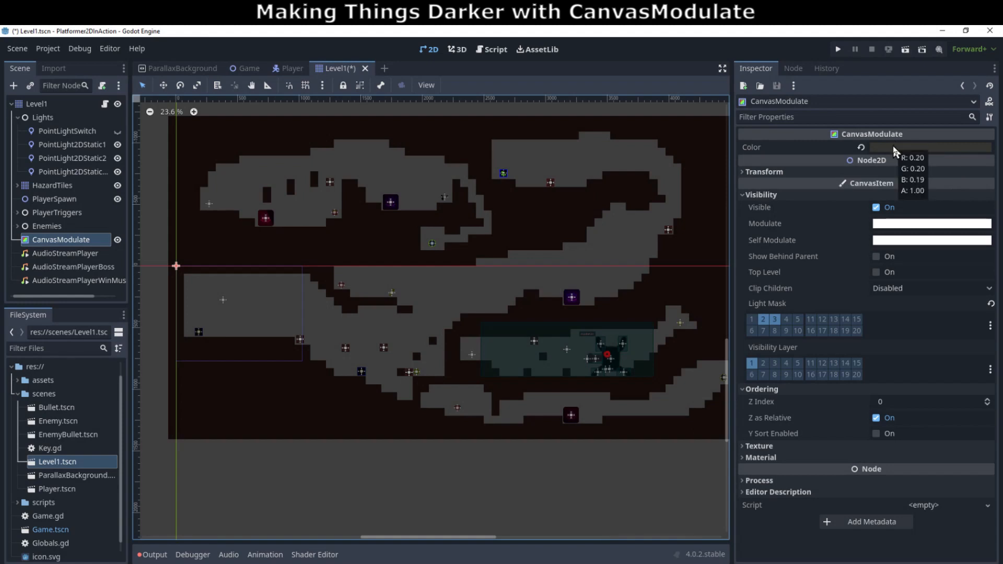
left_click(775, 320)
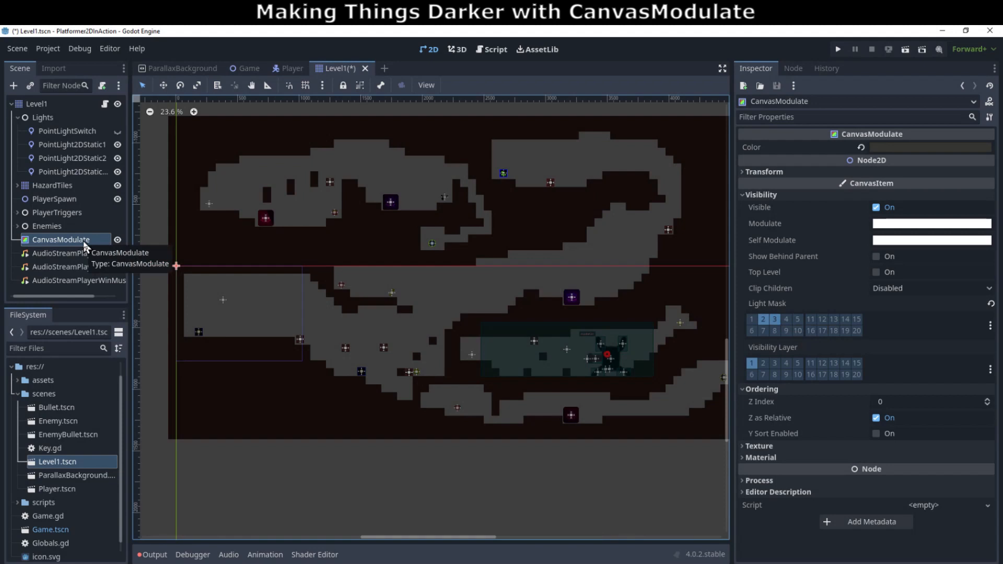
left_click(188, 69)
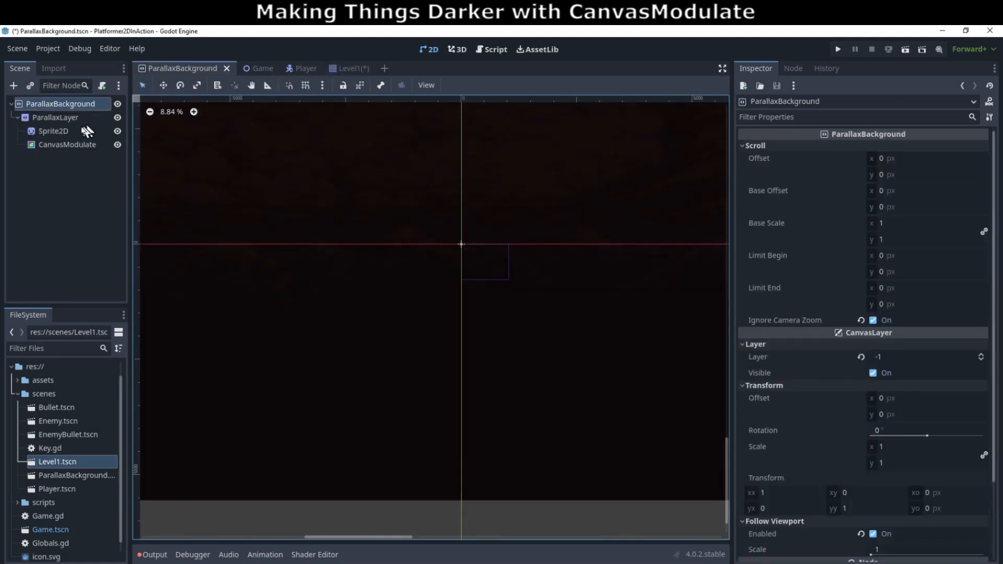
left_click(57, 147)
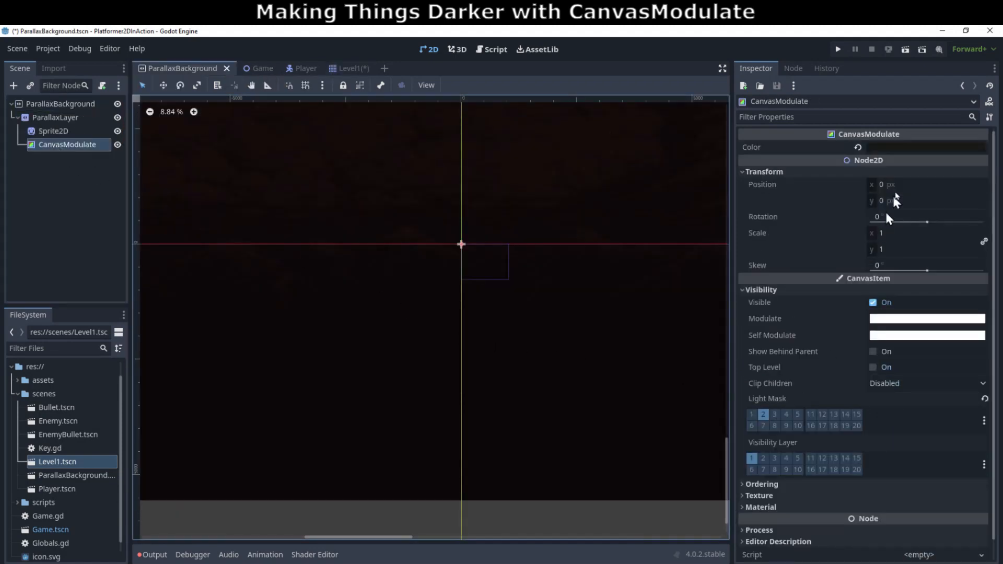
key("F5")
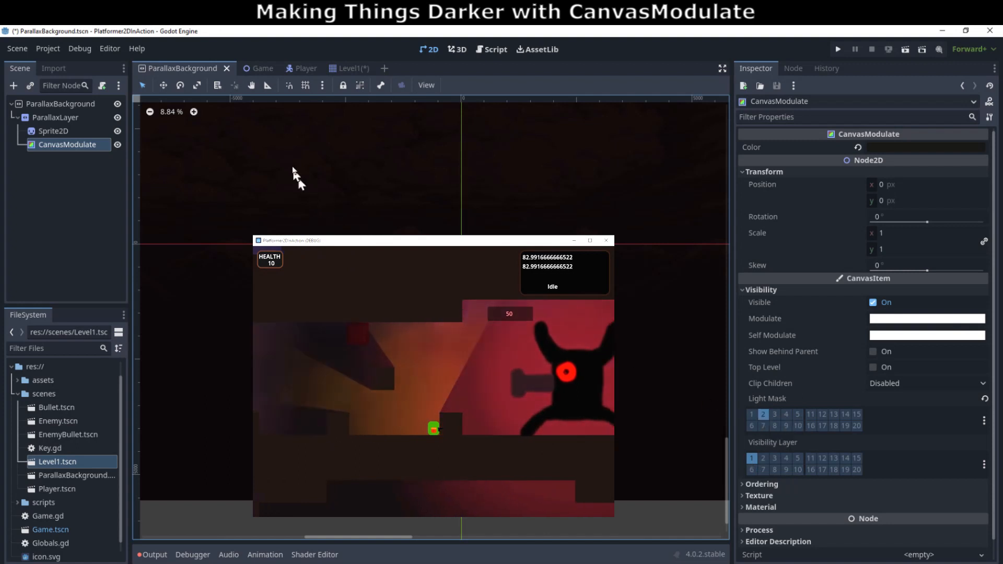
Examine the light mask of the AnimatedSprite2D node in the Player scene
left_click(300, 70)
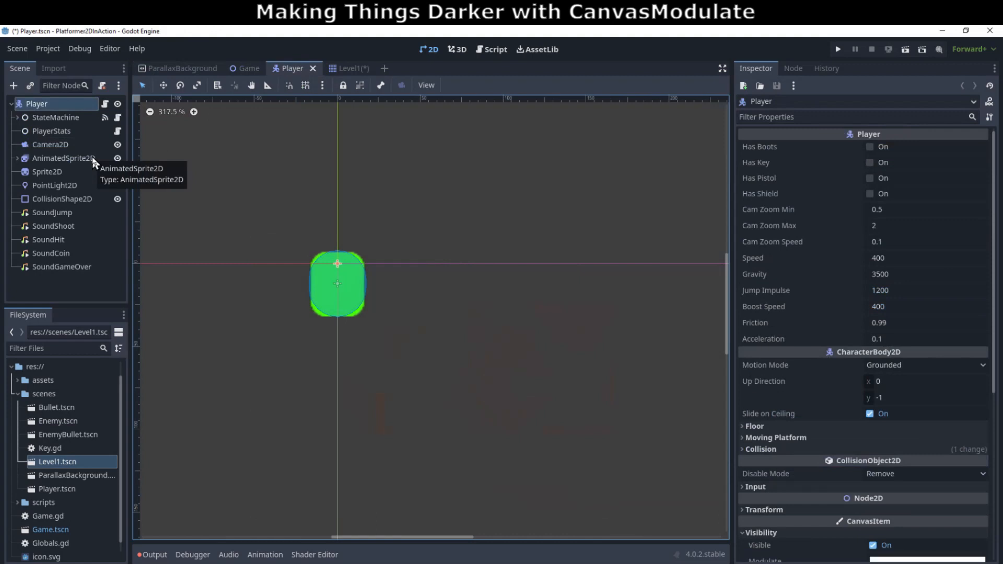
left_click(55, 171)
left_click(59, 162)
scroll(808, 446, "down", 3)
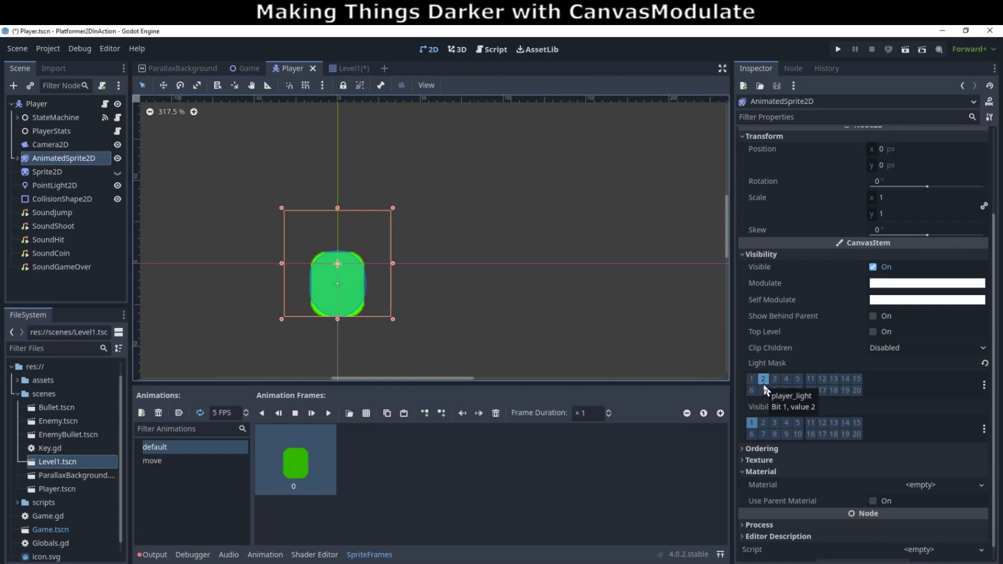
Return to the Level1 scene and compare the color, energy and texture scale of its point lights
left_click(341, 69)
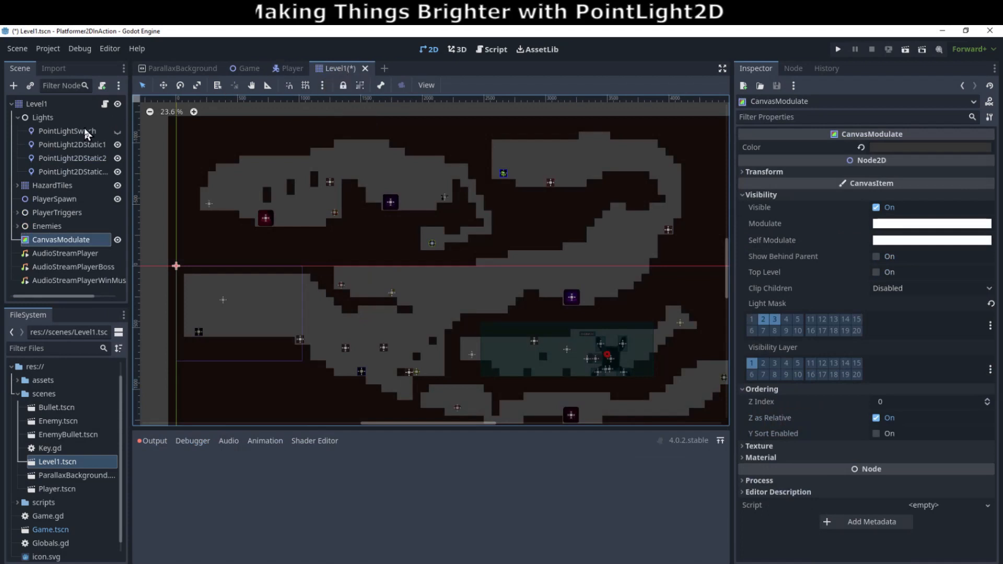
left_click(54, 146)
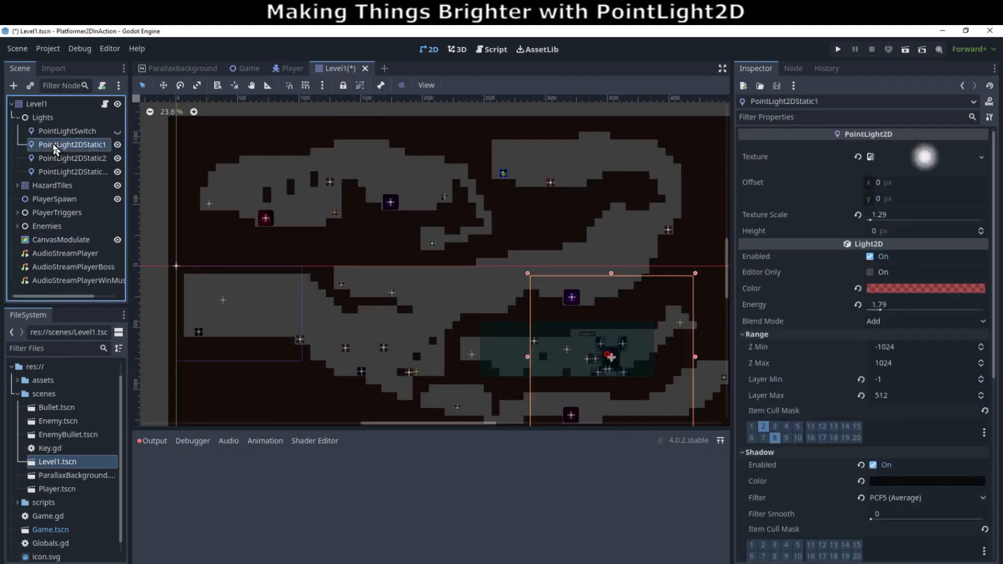
left_click(56, 132)
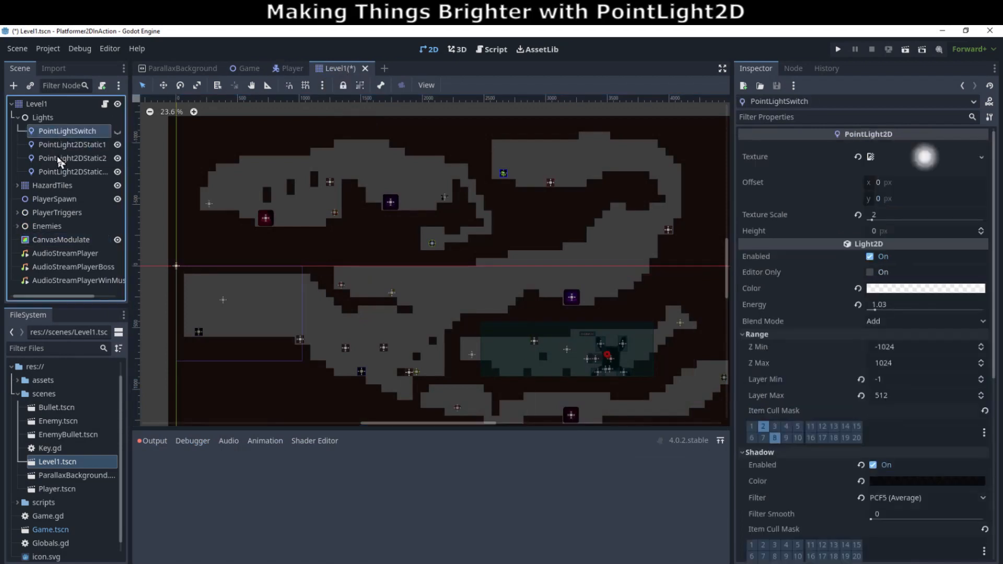
left_click(58, 157)
left_click(60, 172)
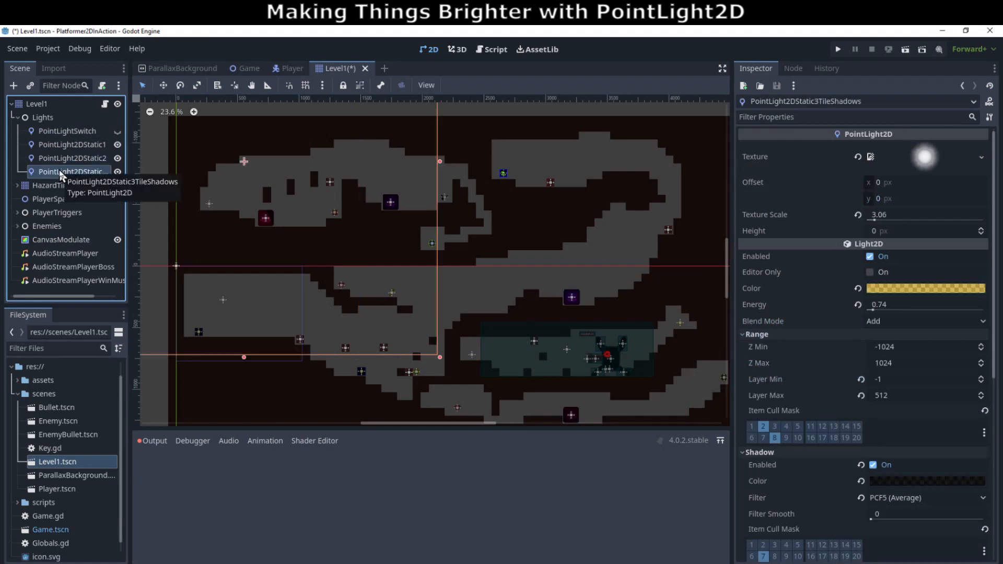
left_click(60, 158)
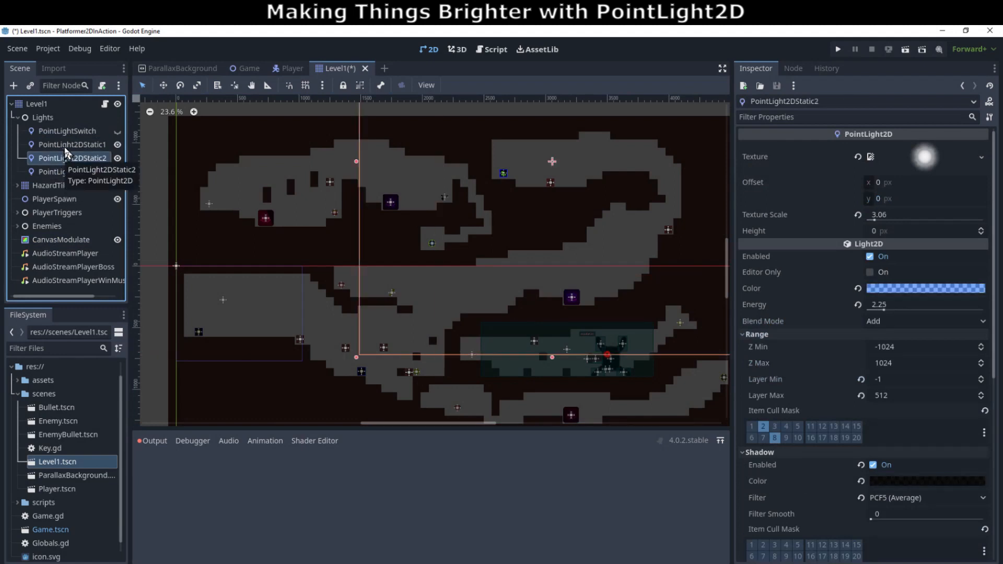
left_click(67, 146)
Review PointLightSwitch's range, shadow and light mask settings, then briefly show the light in the level and hide it again
left_click(68, 133)
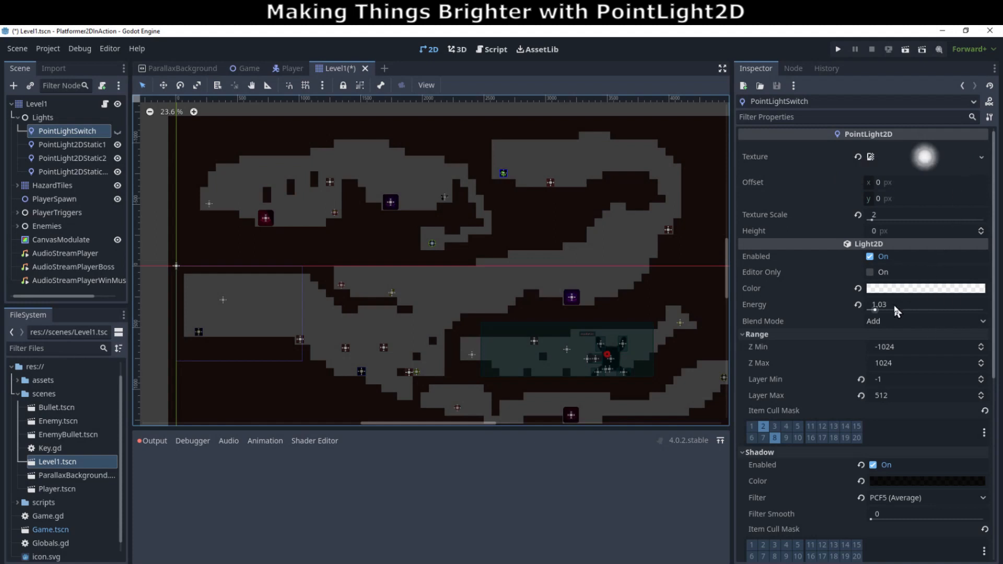
scroll(893, 309, "down", 3)
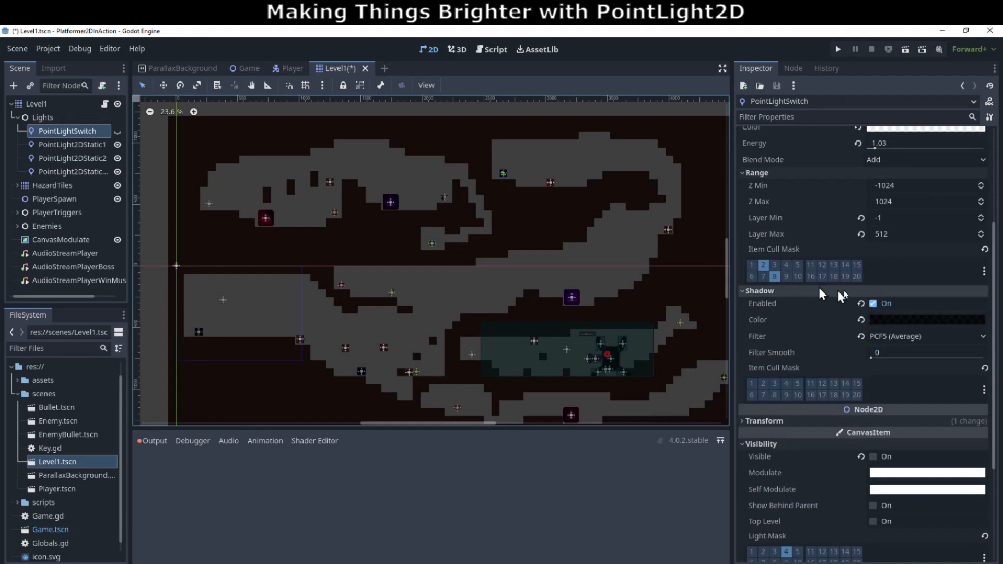
scroll(896, 270, "down", 2)
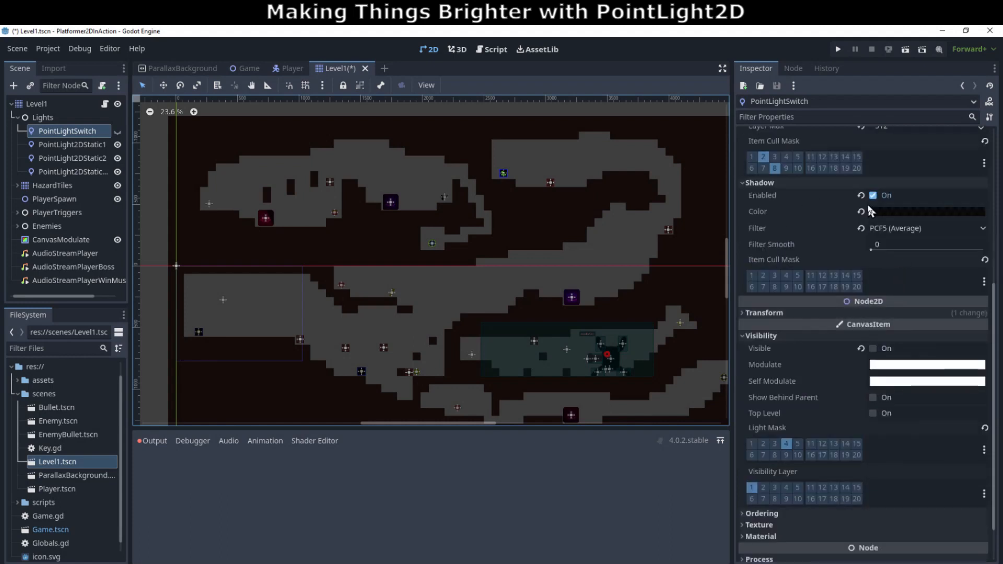
scroll(867, 230, "down", 1)
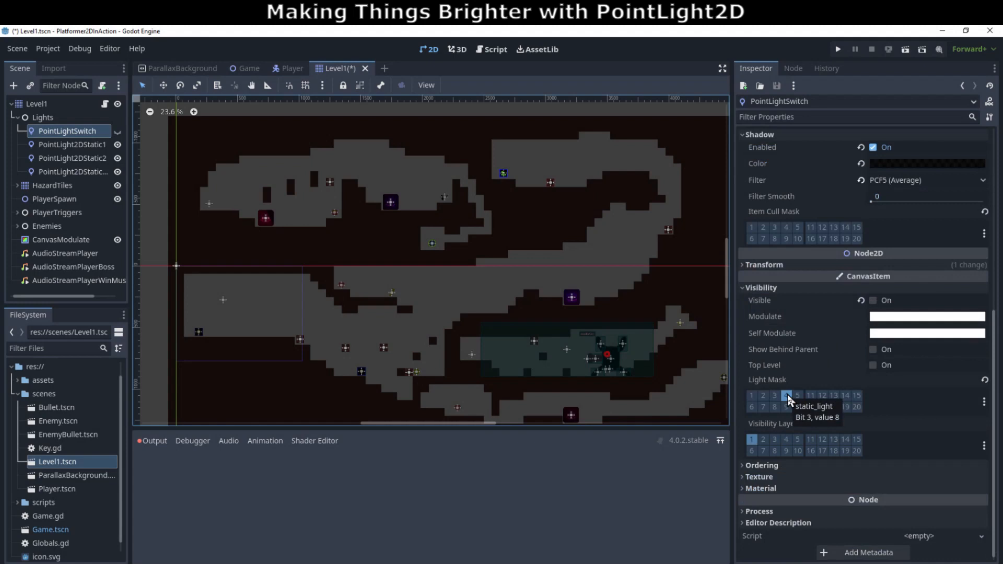
scroll(848, 347, "up", 3)
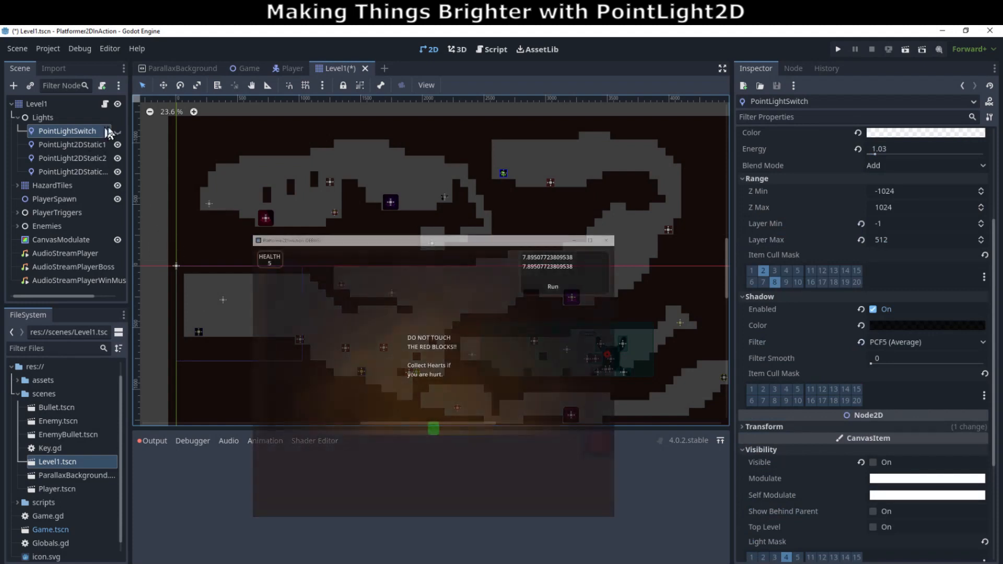
left_click(118, 132)
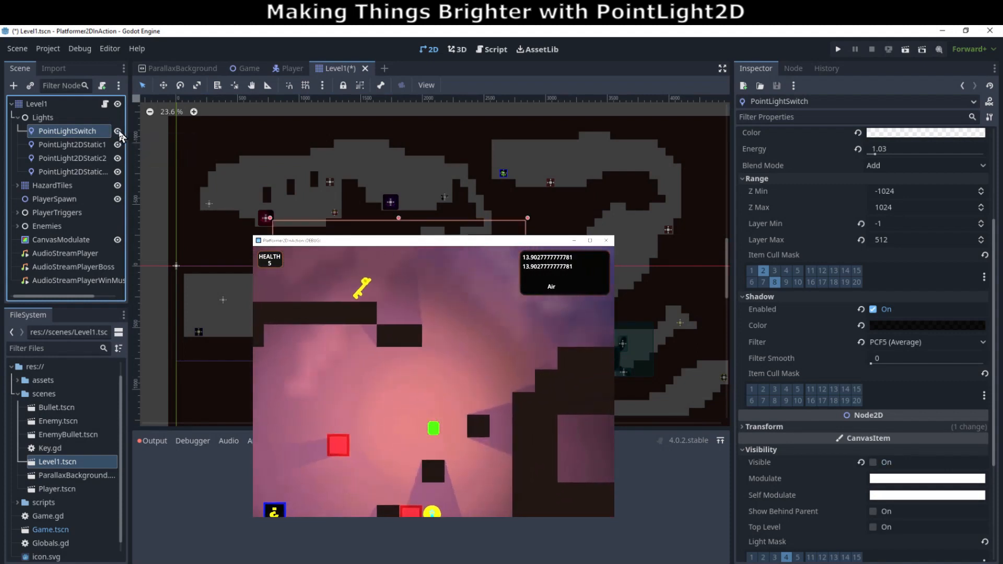
left_click(118, 131)
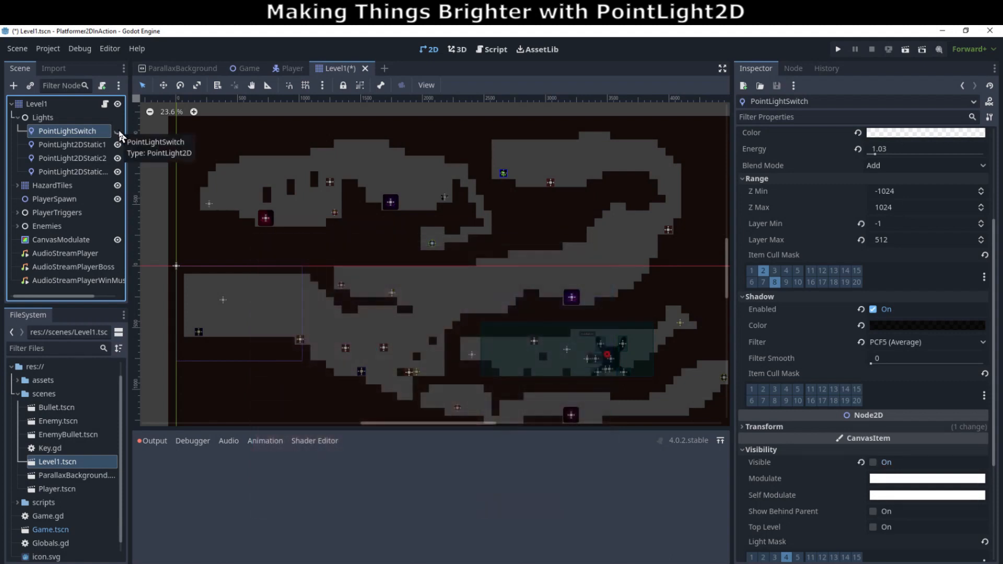
Compare the item cull masks, shadow settings and light masks of the three static point lights
left_click(82, 151)
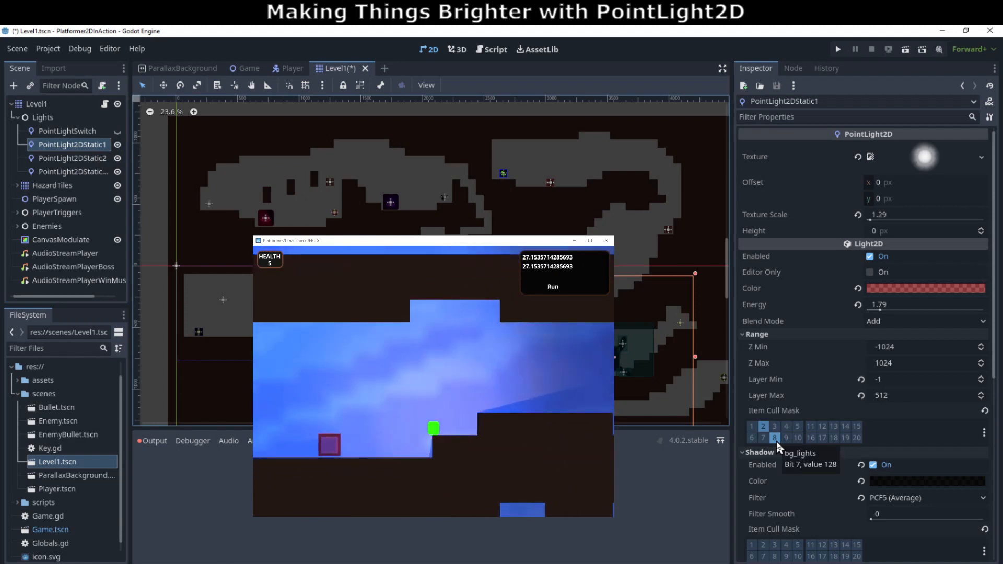
scroll(919, 404, "down", 3)
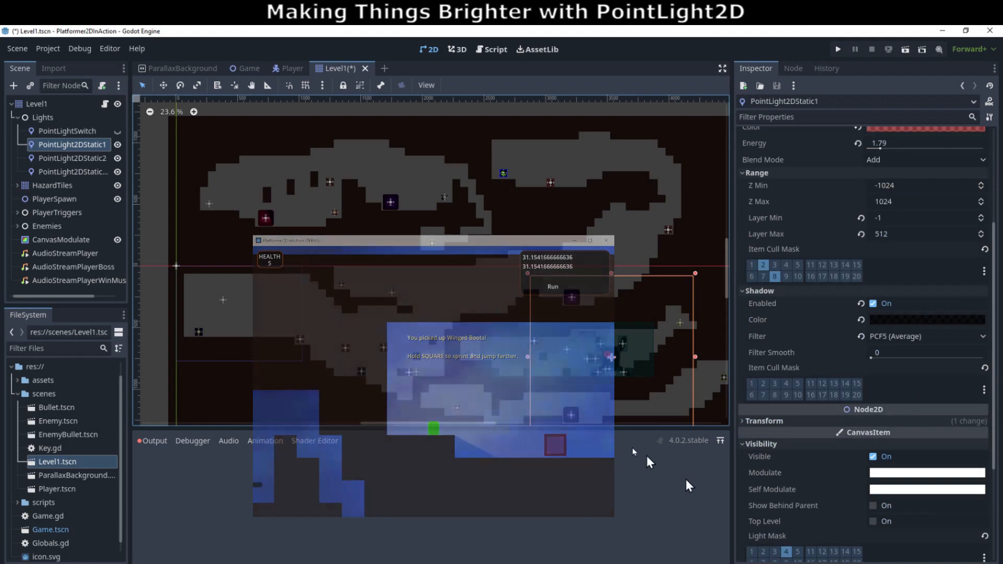
left_click(84, 159)
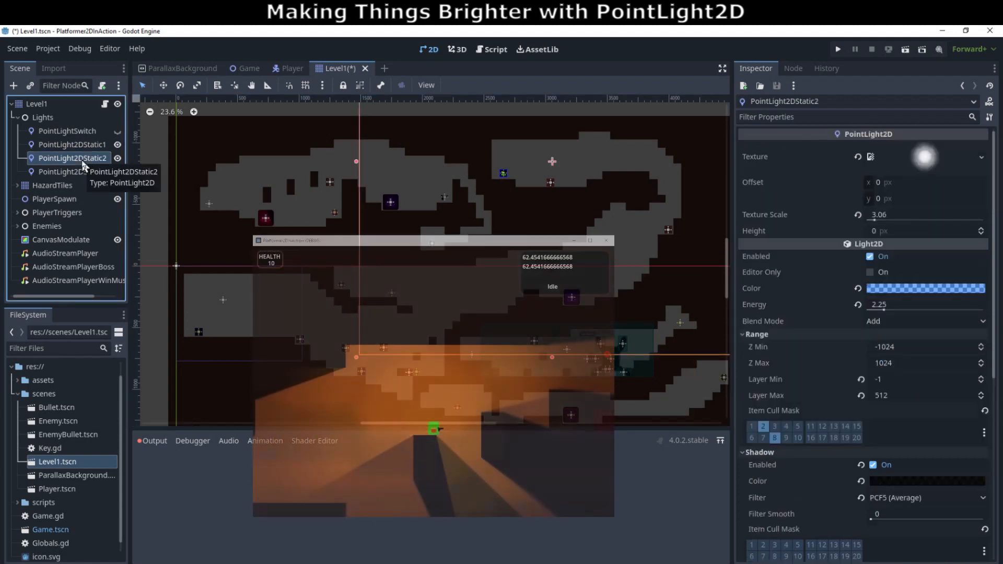
scroll(831, 360, "down", 5)
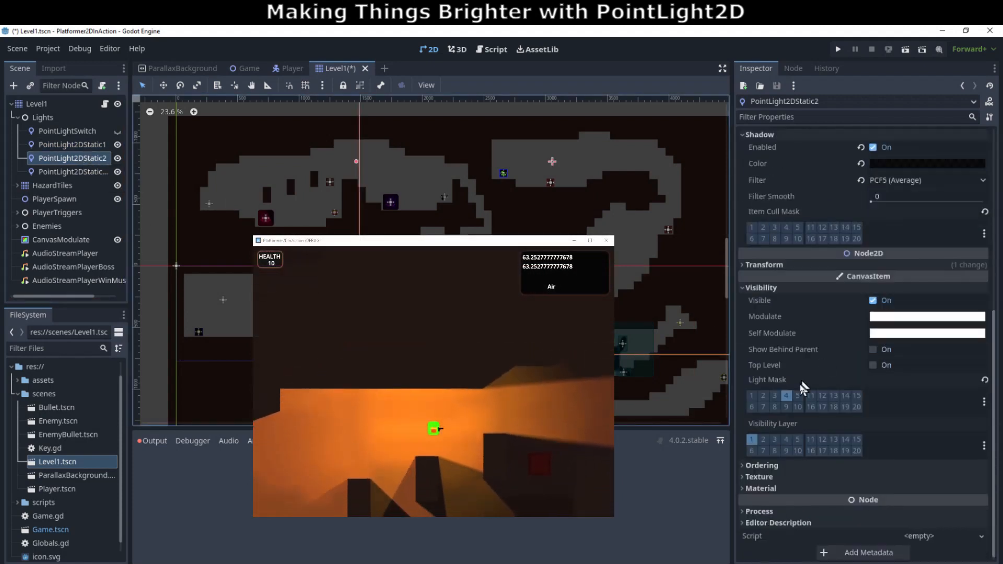
left_click(73, 171)
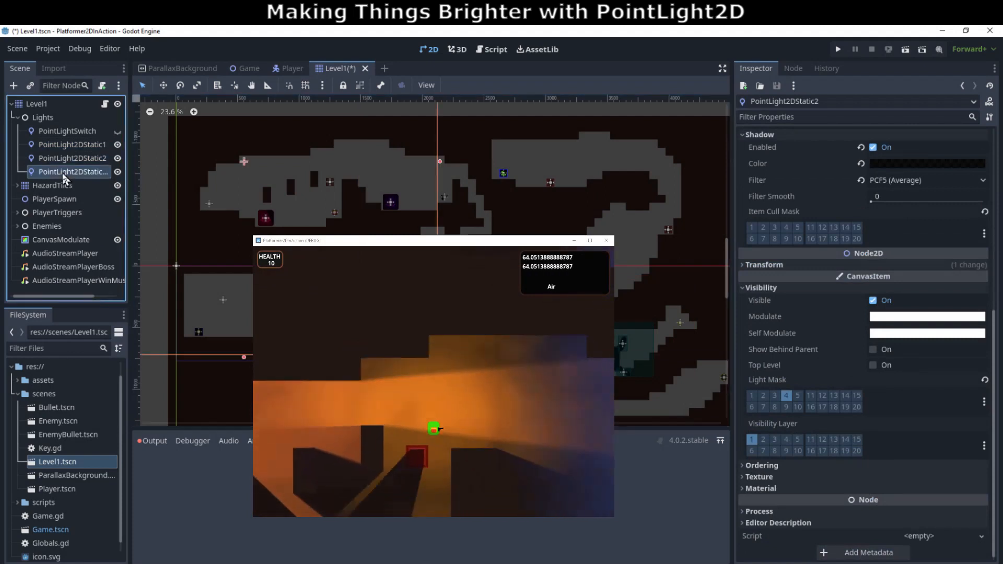
scroll(824, 390, "down", 3)
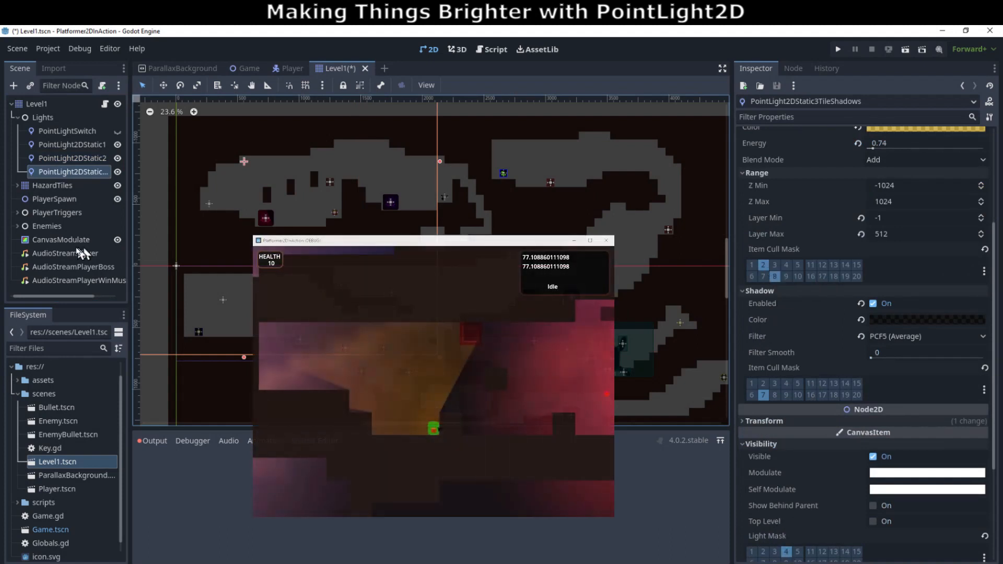
Explore the Boss node under Enemies, examining its BreathWeapon and the light mask of its Sprite2D
left_click(18, 226)
scroll(41, 240, "down", 3)
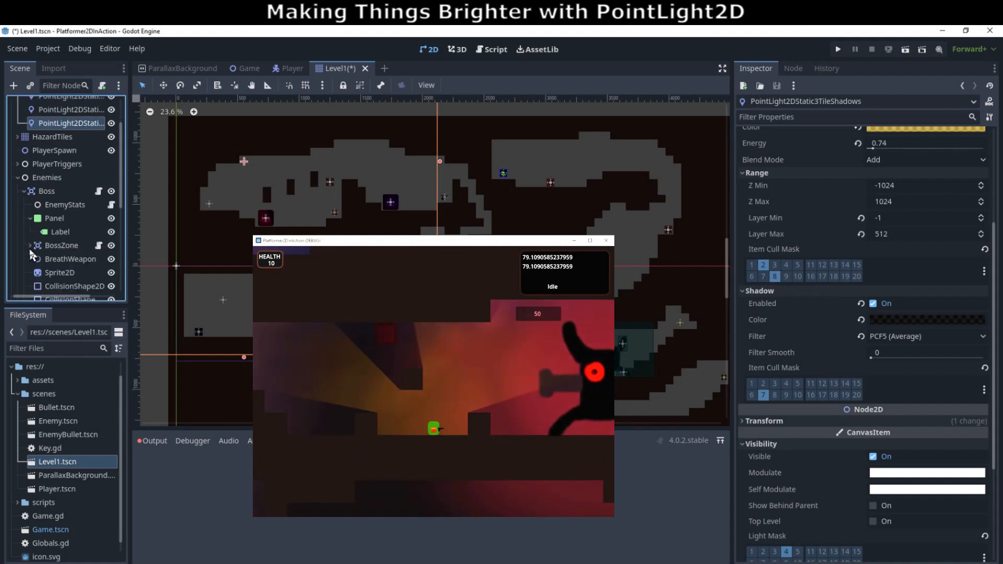
left_click(49, 236)
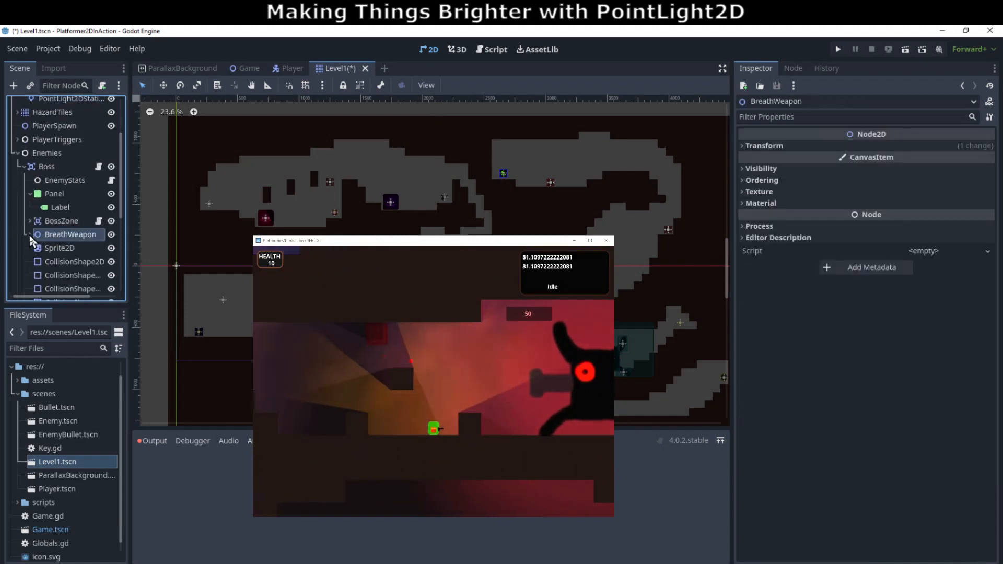
scroll(79, 220, "down", 2)
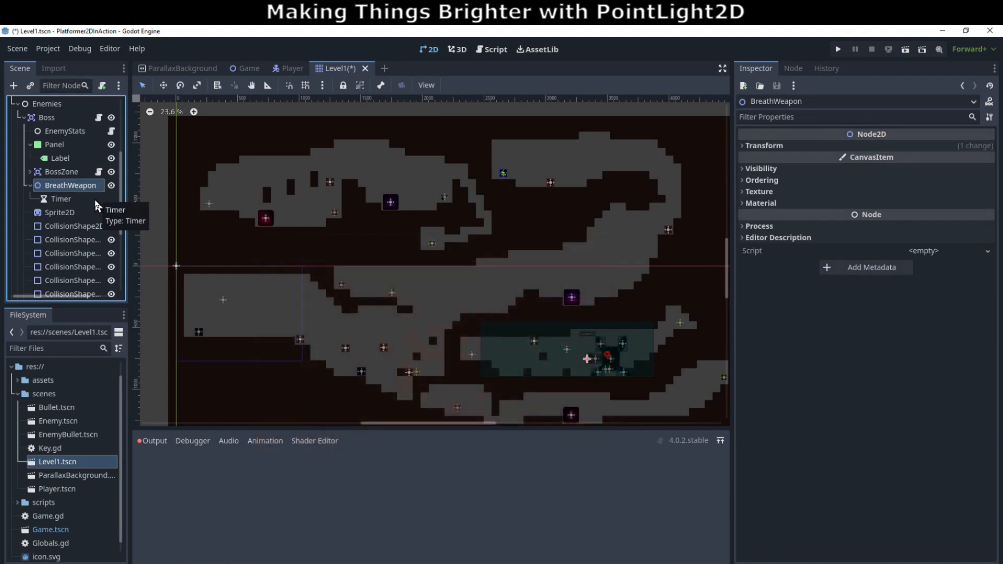
left_click(609, 349)
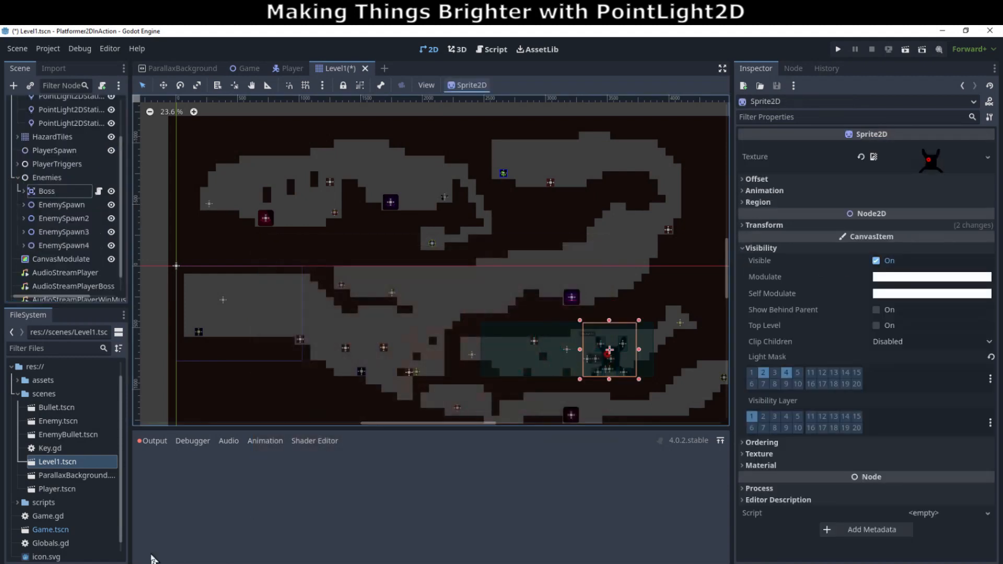
scroll(142, 249, "up", 2)
left_click(16, 180)
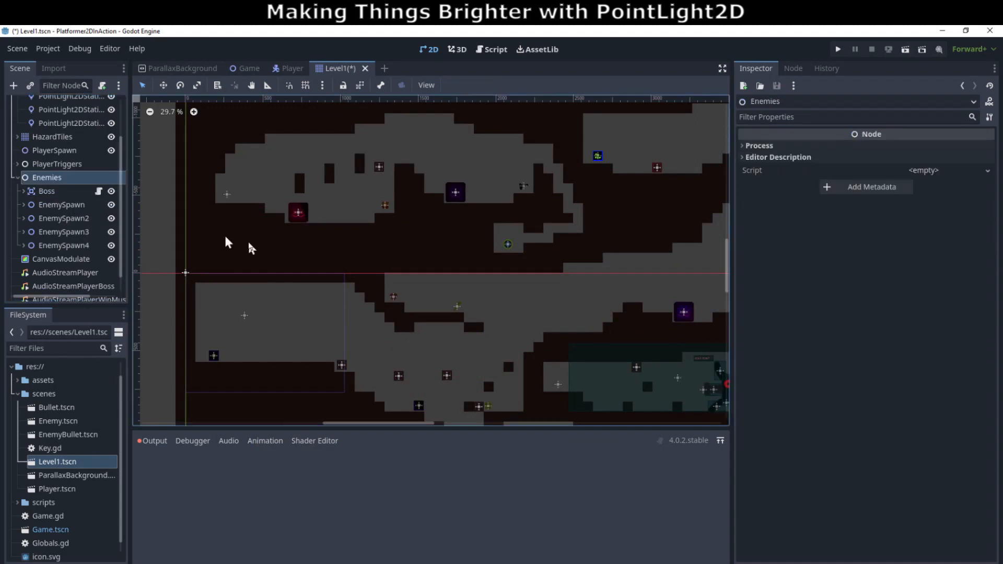
Collapse the Enemies node and examine the occluder light mask of the LightOccluder2D under HazardTiles' Area2D4
scroll(381, 297, "down", 5)
middle_click_drag(479, 326, 439, 320)
scroll(113, 185, "up", 2)
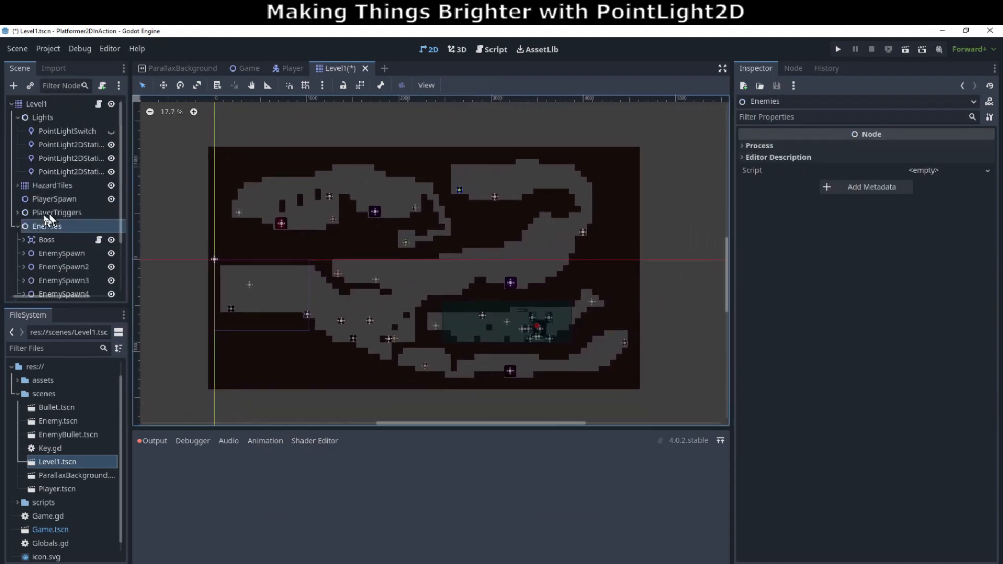
left_click(18, 226)
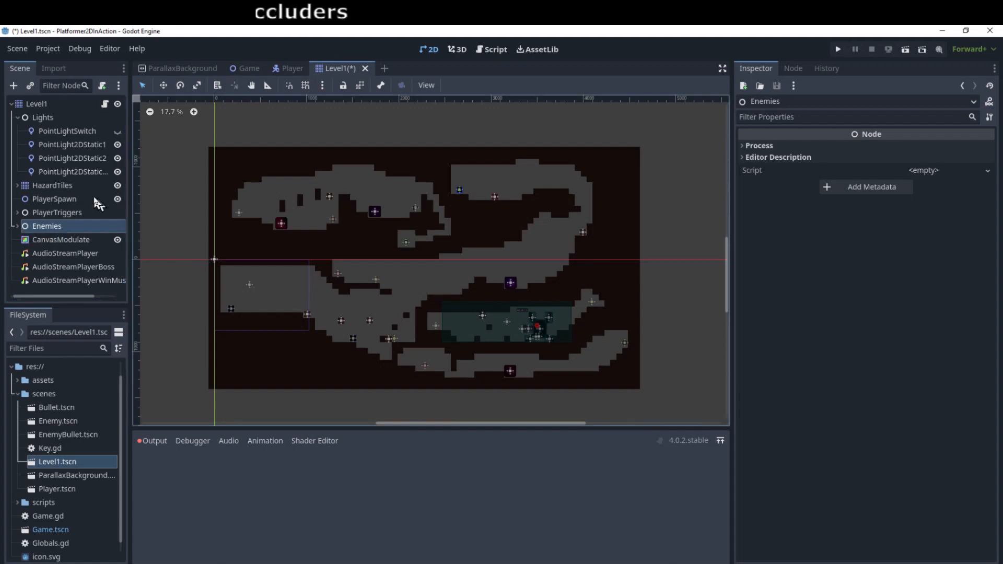
left_click(18, 186)
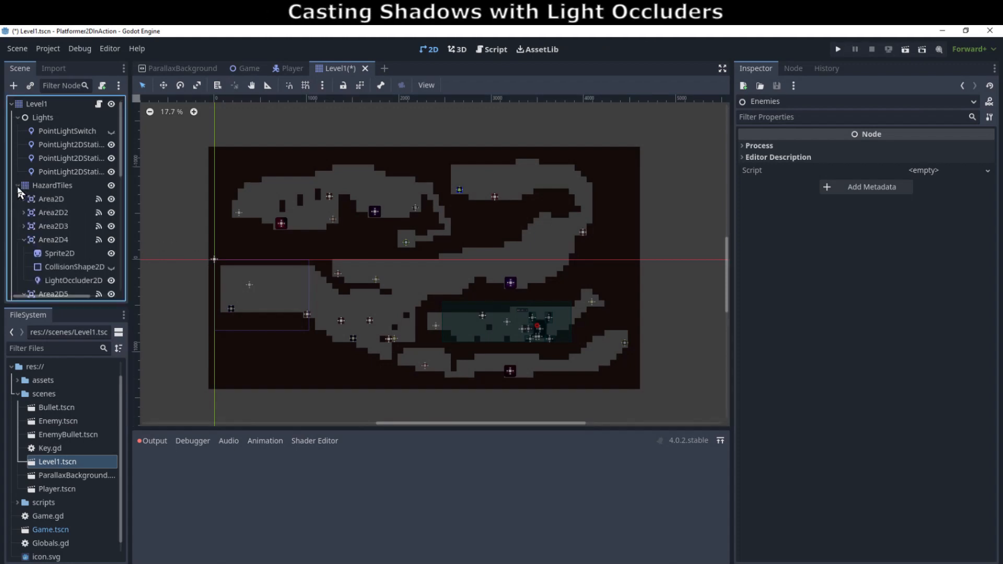
left_click(62, 283)
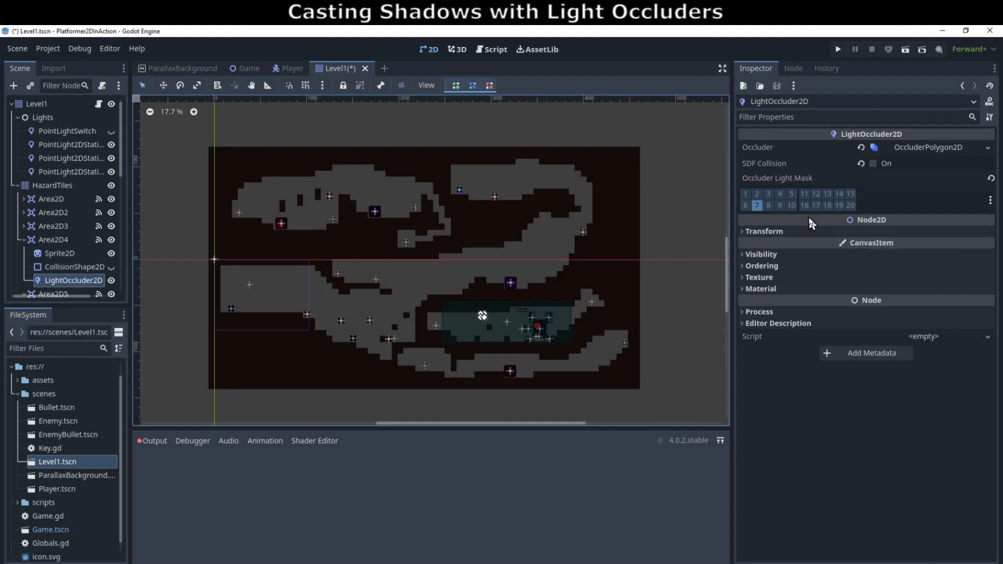
Open Level1's TileSet for editing and select the red base tile of tiles1.png to show its properties
left_click(33, 107)
left_click(923, 146)
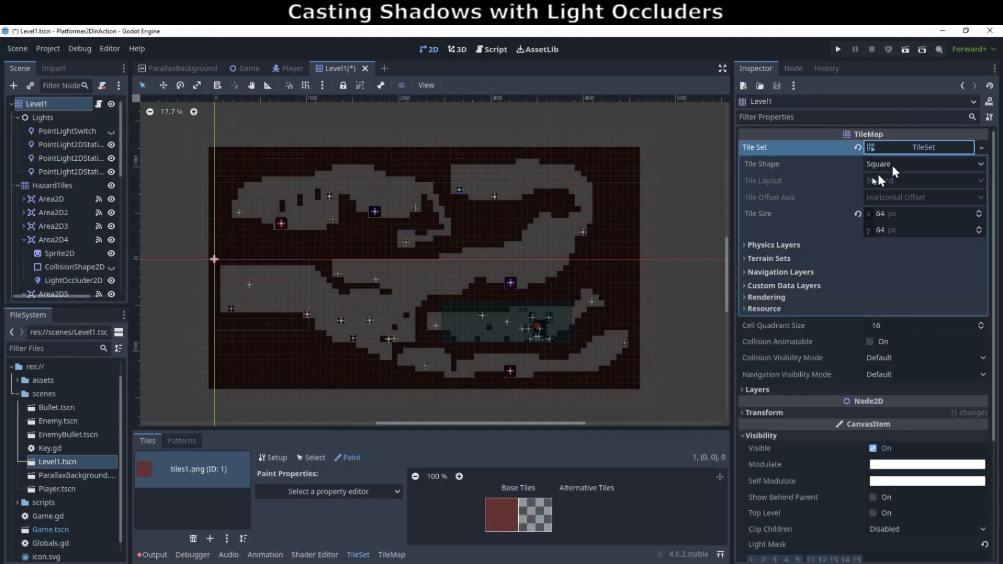
left_click_drag(425, 430, 293, 341)
left_click(274, 370)
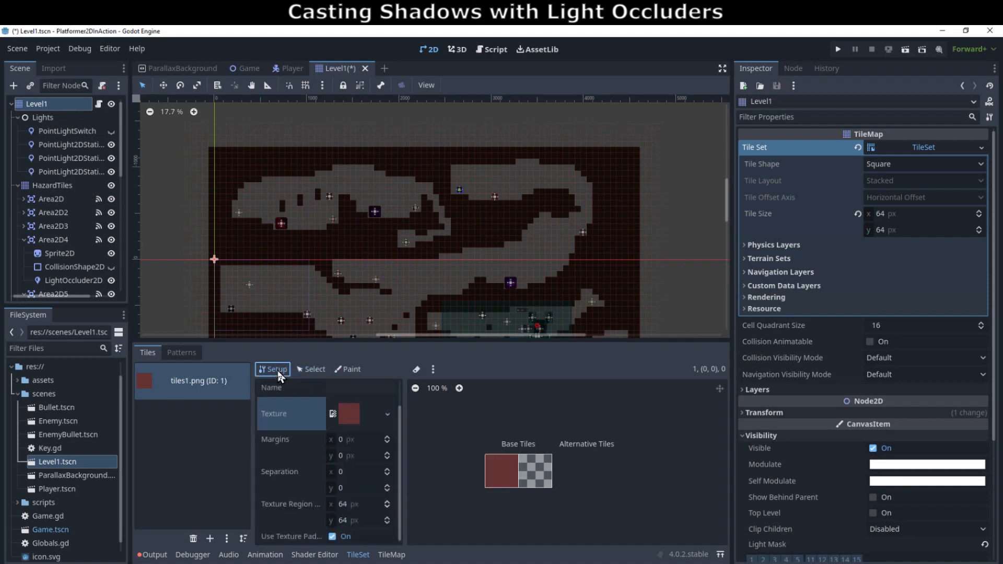
scroll(461, 445, "down", 1)
left_click(491, 473)
left_click(312, 370)
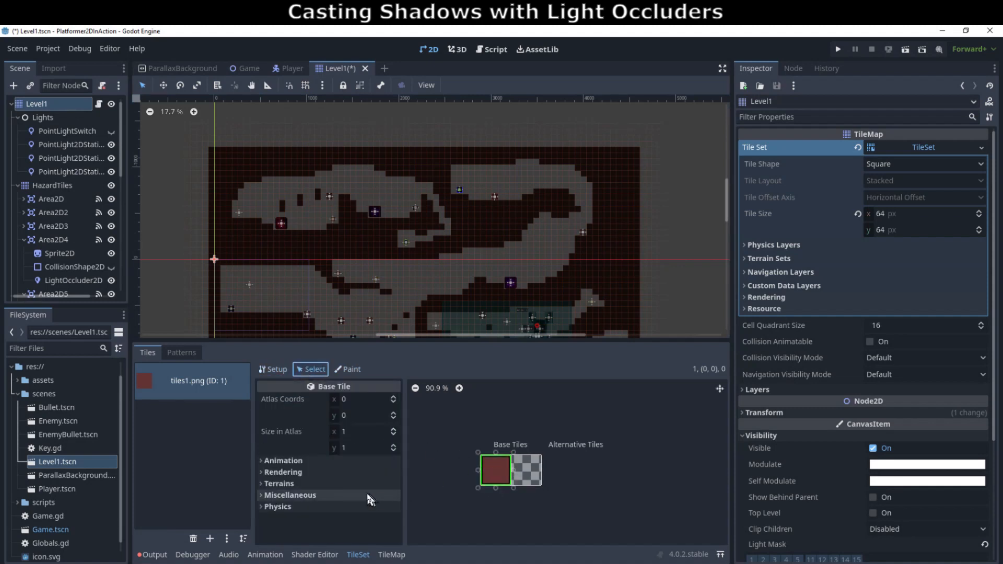
Expand the base tile's Rendering properties and examine its Occlusion Layer 0 polygon
left_click(271, 472)
scroll(271, 485, "down", 2)
scroll(280, 494, "down", 1)
left_click(266, 501)
scroll(273, 489, "down", 3)
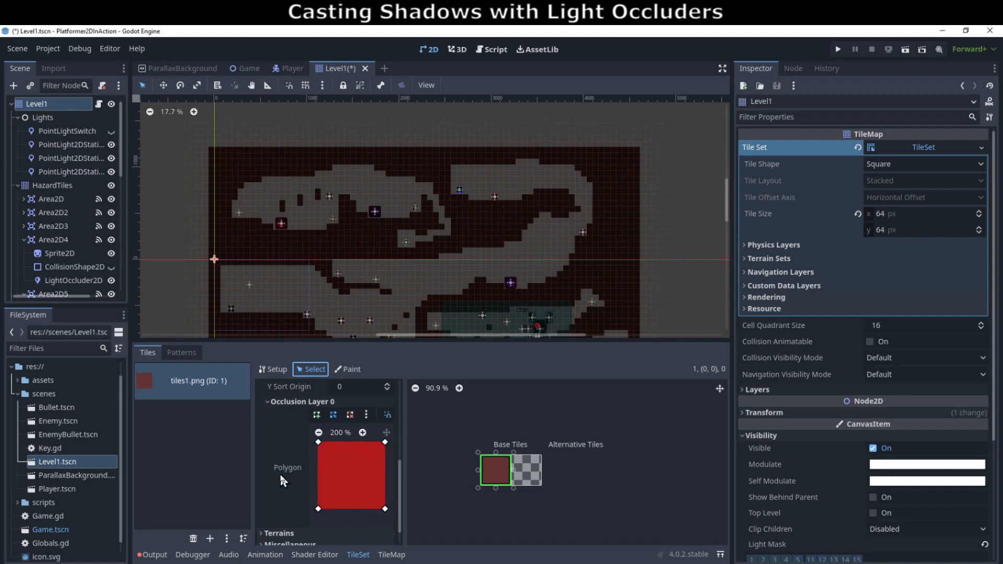
scroll(42, 194, "down", 3)
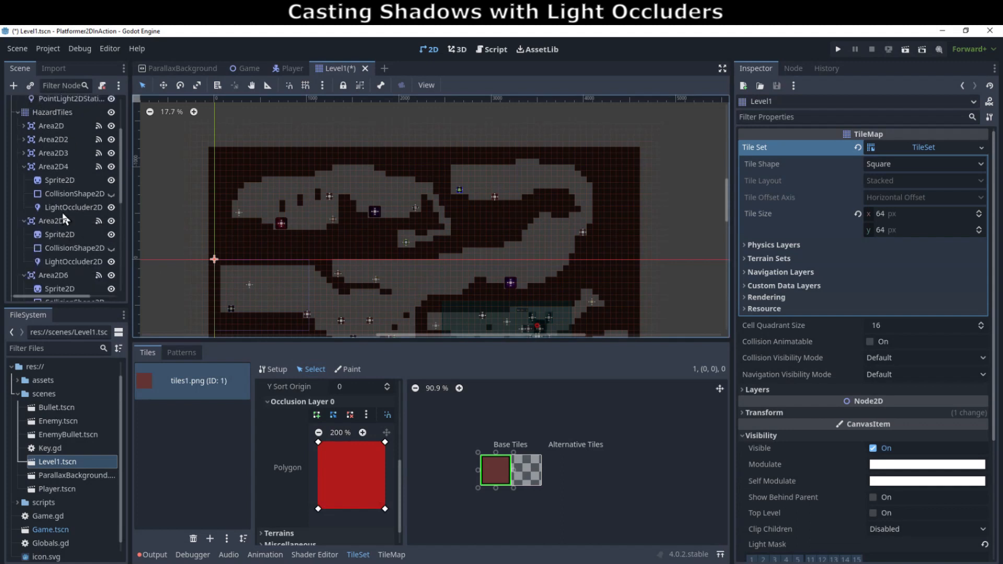
Examine the LightOccluder2D nodes of Area2D4 and Area2D5, viewing the Area2D5 occluder polygon up close in the level
left_click(61, 209)
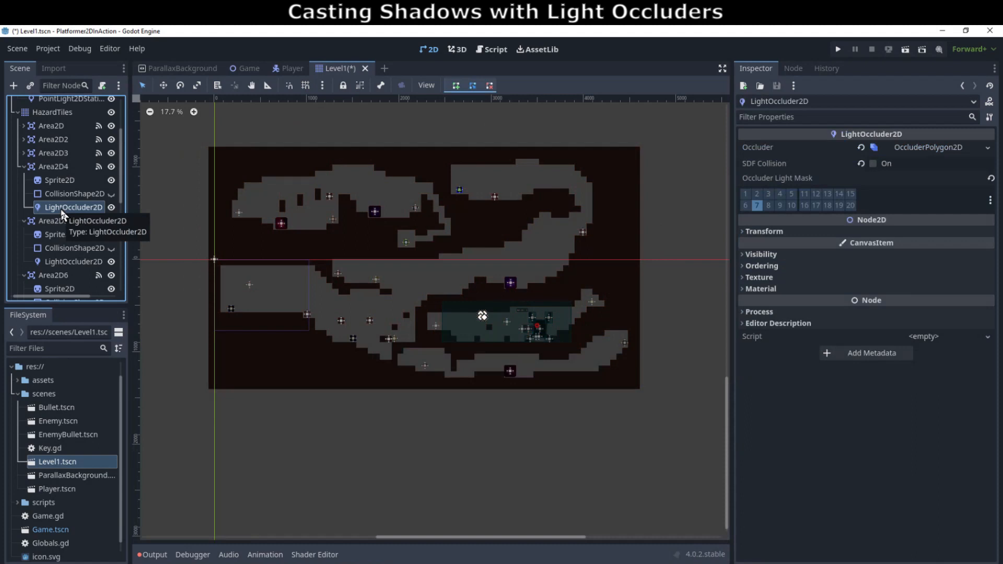
left_click(61, 262)
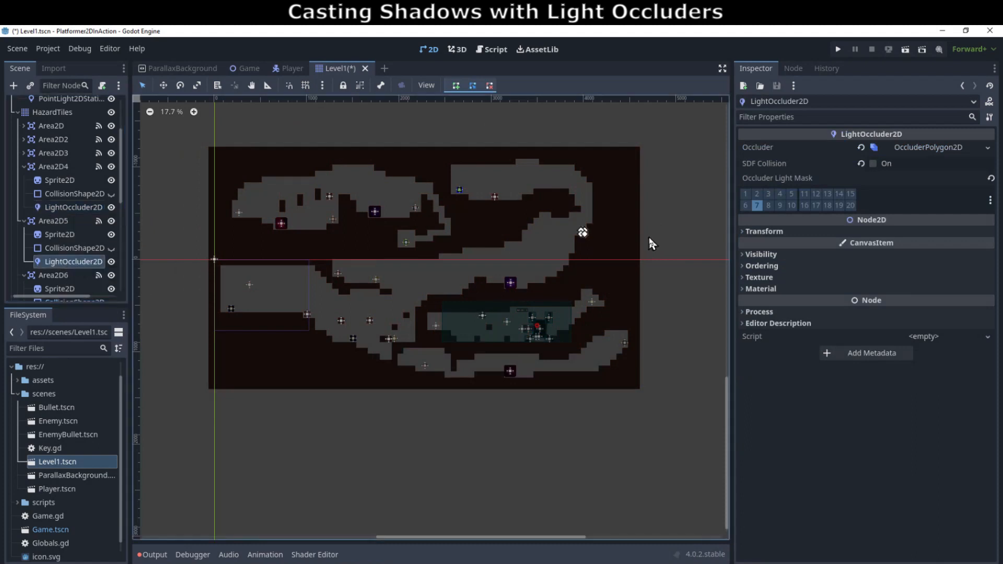
scroll(604, 294, "up", 8)
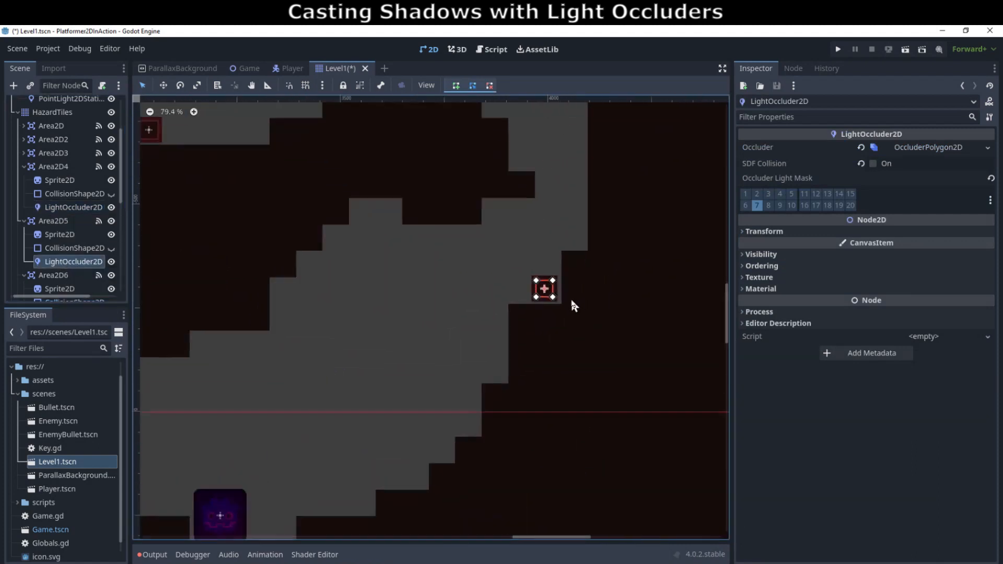
scroll(571, 301, "up", 6)
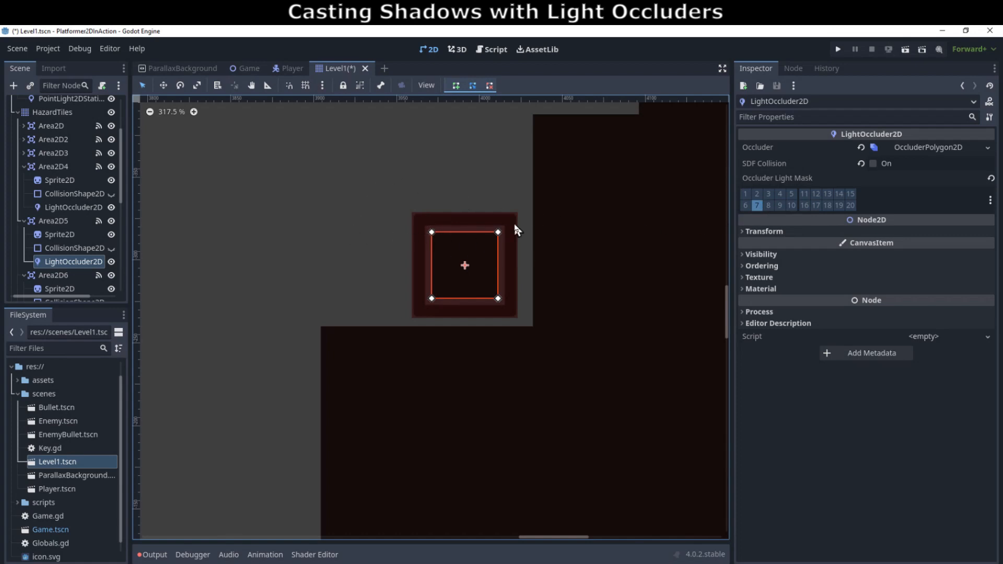
scroll(569, 312, "down", 5)
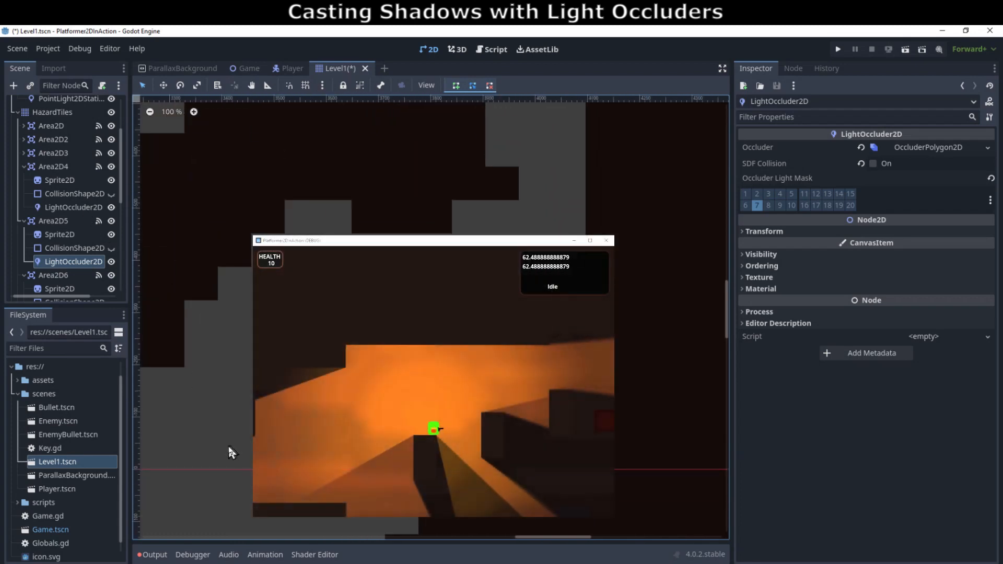
scroll(227, 433, "down", 1)
scroll(228, 436, "down", 11)
middle_click_drag(222, 461, 636, 263)
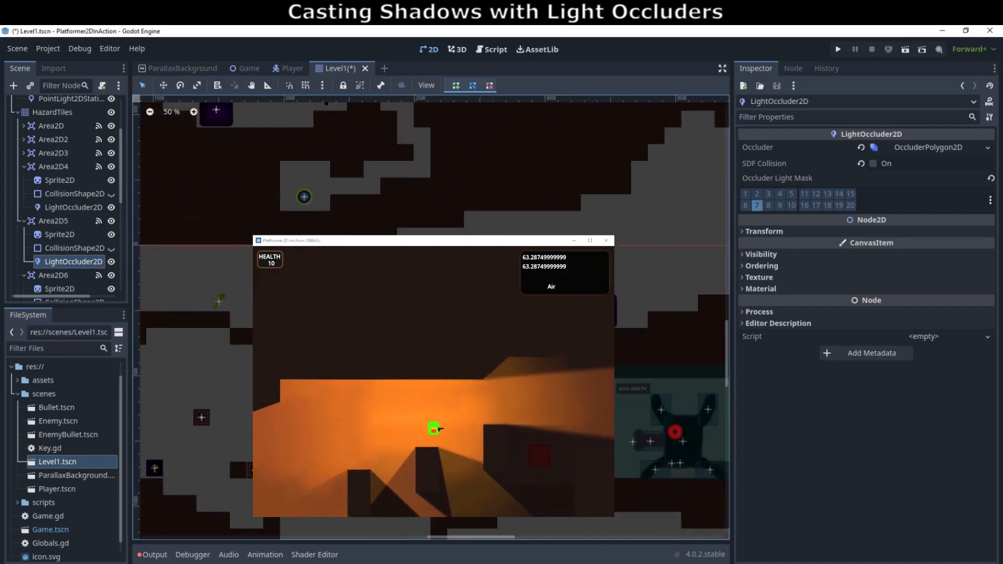
Jump and run the player right and back left past the red hazard tile in the running game to observe its shadows
key("space")
key("Right")
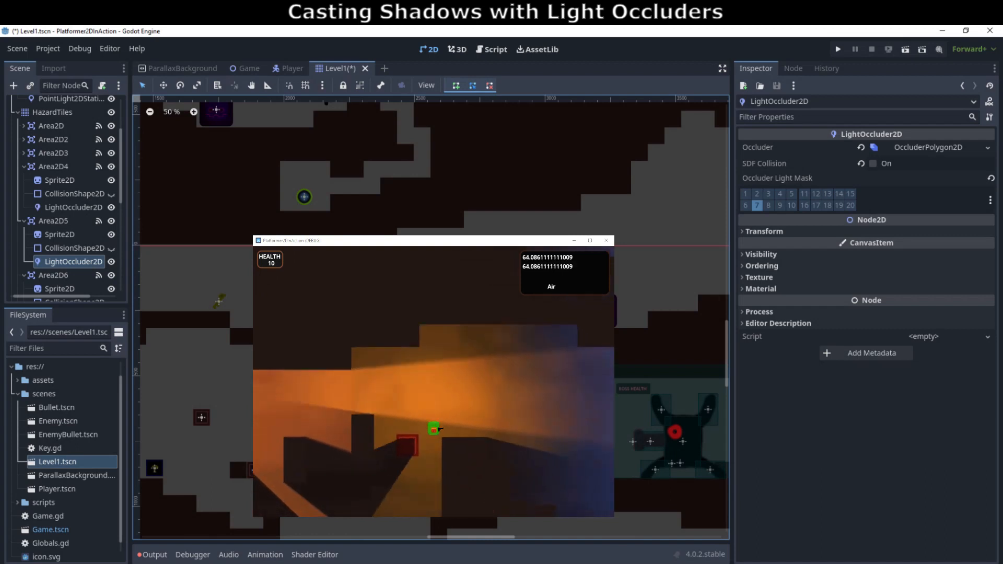
key("Left")
key("Left")
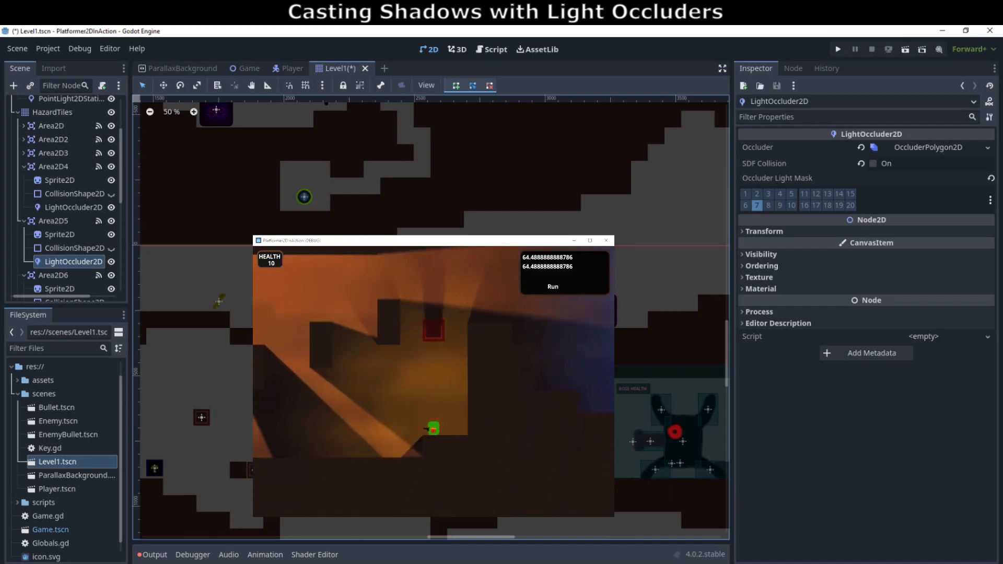
key("space")
key("Left")
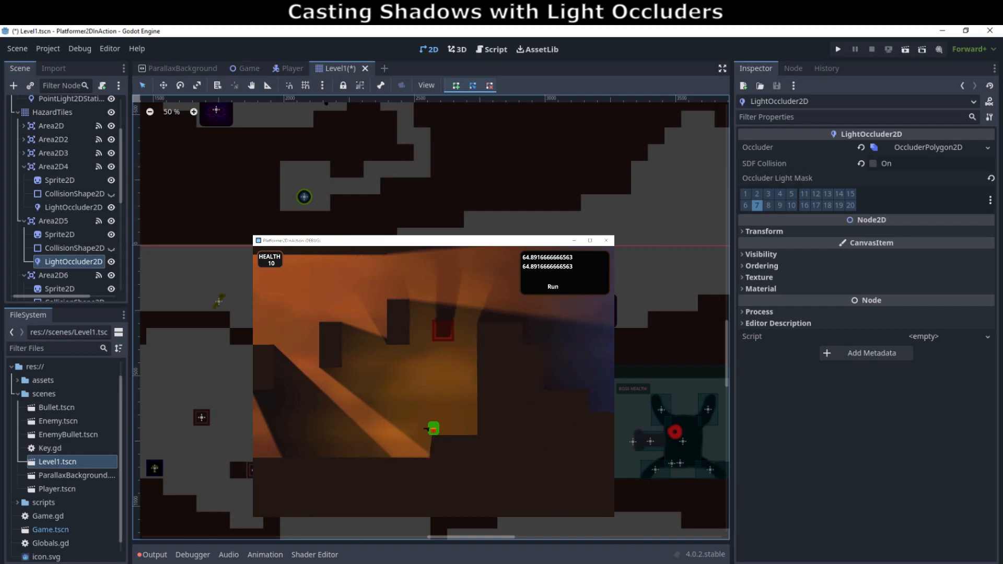
Collapse the HazardTiles node and review the Level1 tilemap and the point lights under Lights
scroll(342, 391, "down", 13)
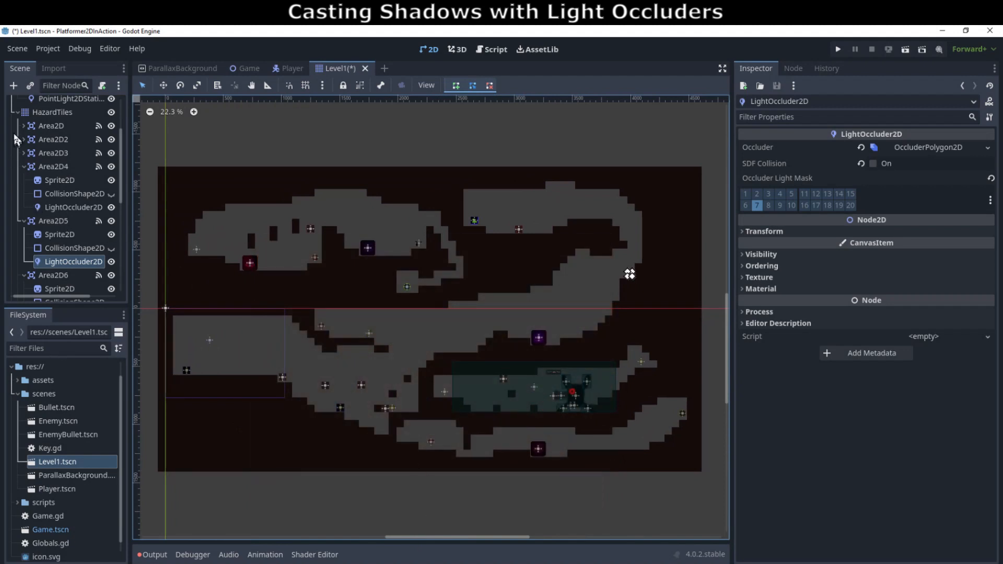
left_click(19, 113)
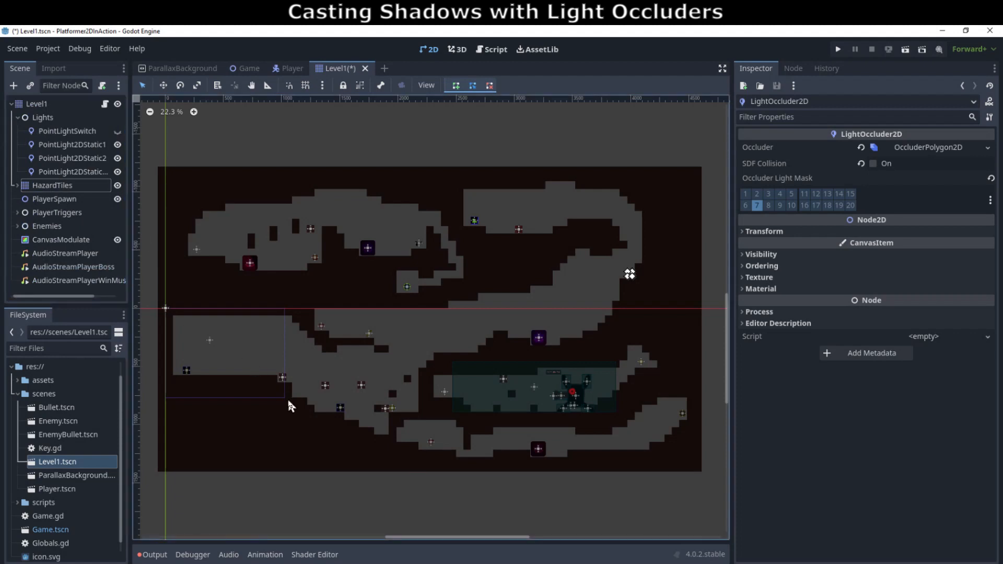
left_click(51, 103)
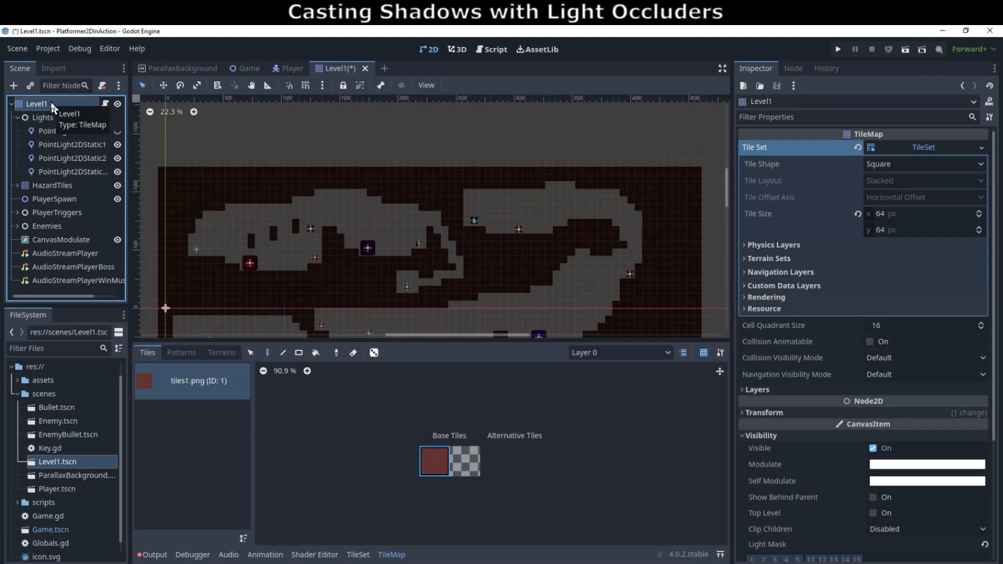
left_click(70, 147)
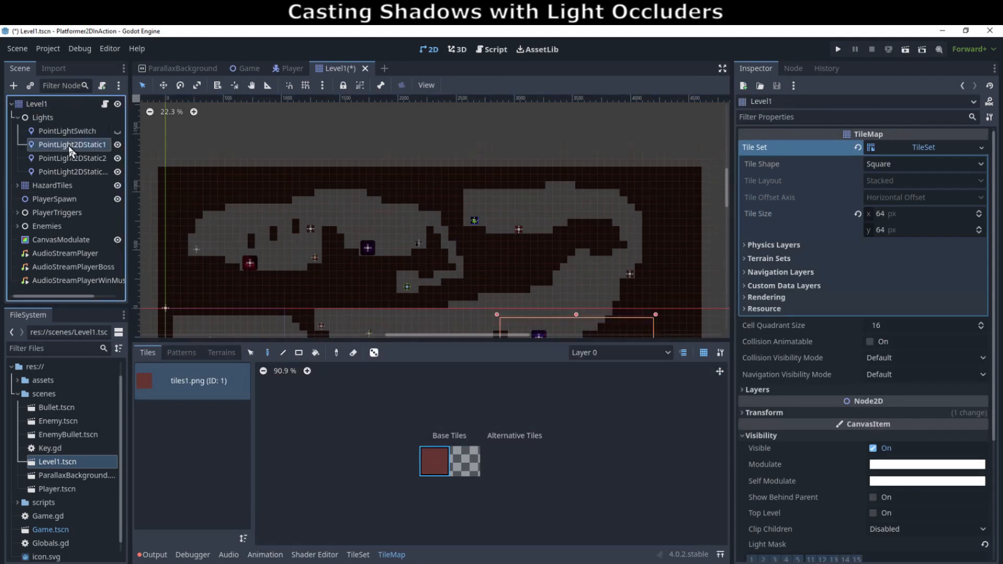
left_click(69, 159)
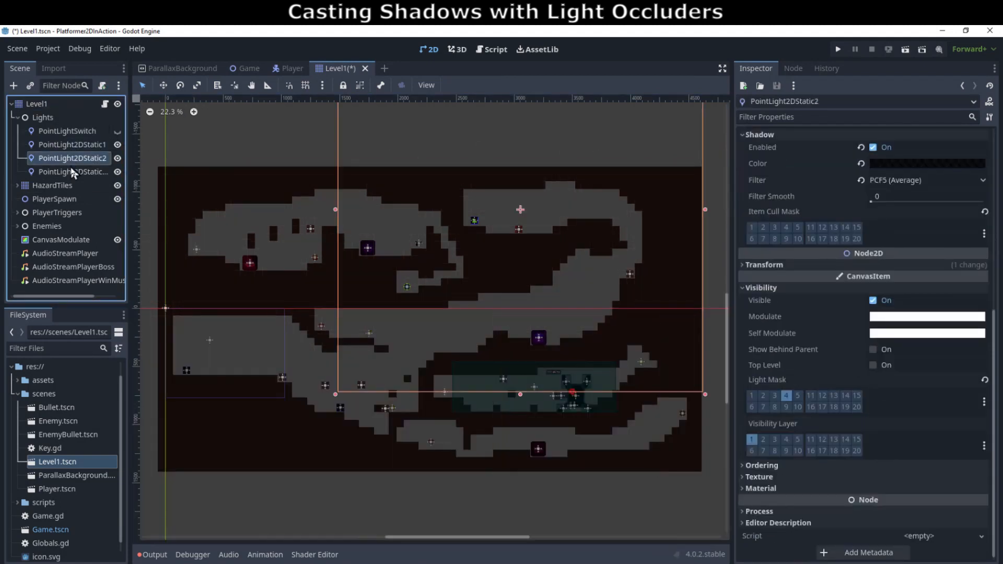
left_click(71, 171)
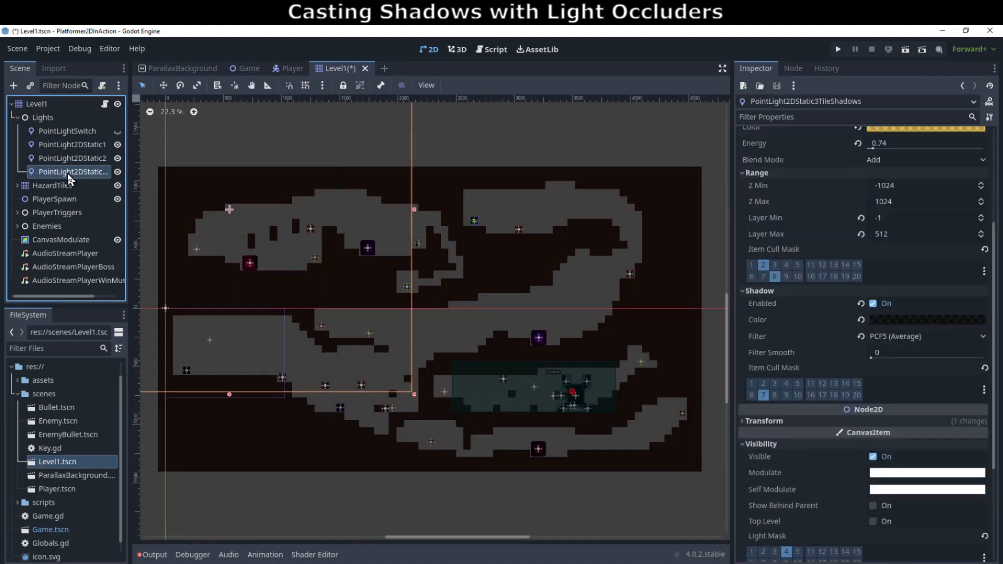
left_click(71, 134)
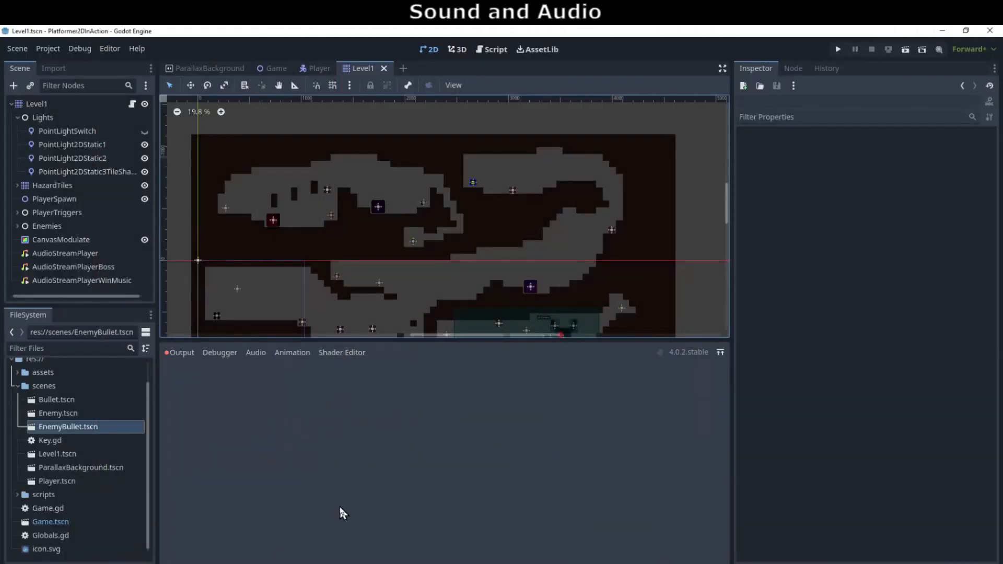
Inspect the AudioStreamPlayer settings and the Lock trigger's SoundUnlock player under PlayerTriggers, then collapse both expanded nodes
left_click(97, 253)
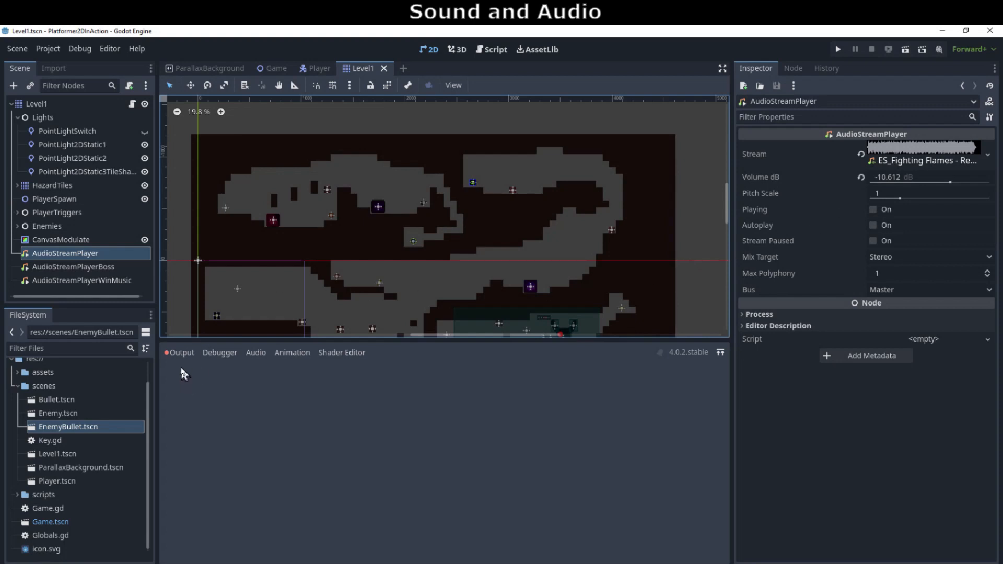
left_click(18, 213)
scroll(21, 219, "down", 3)
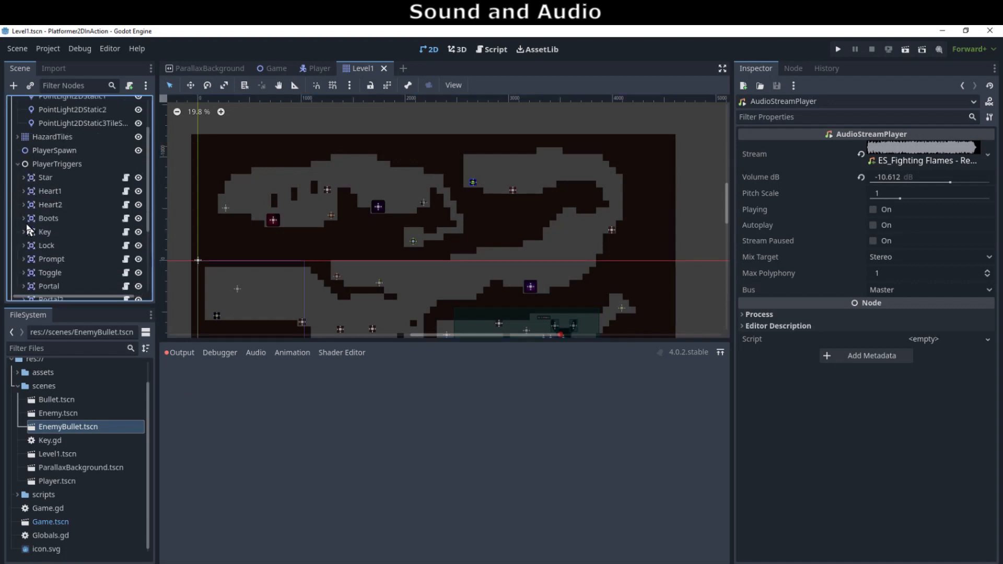
left_click(22, 245)
left_click(58, 286)
scroll(57, 284, "down", 2)
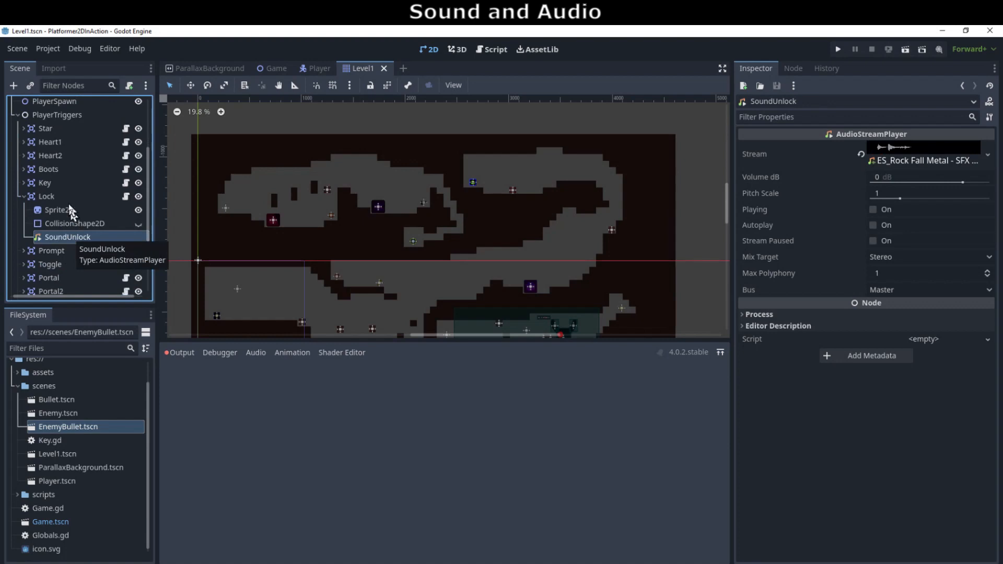
left_click(23, 196)
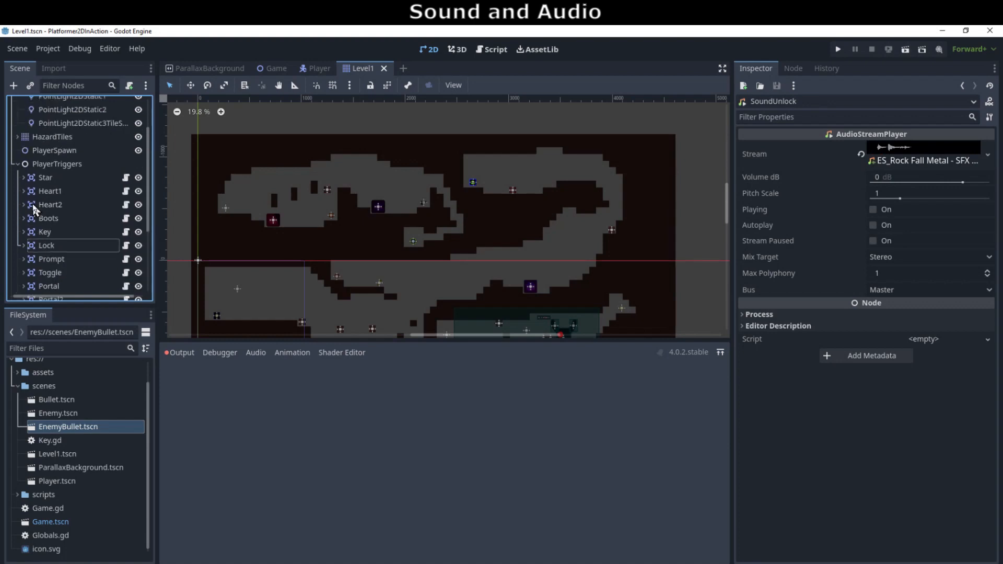
left_click(18, 164)
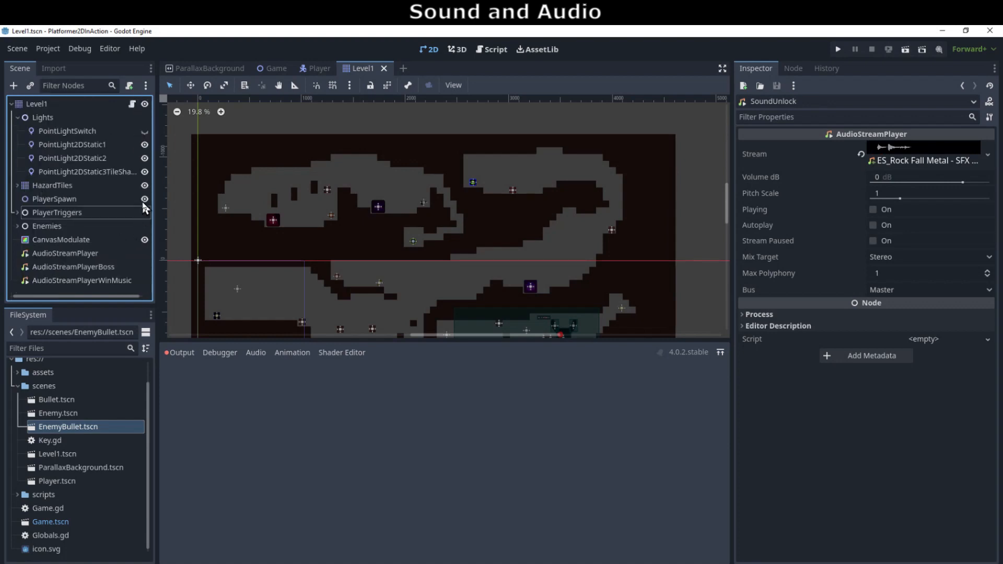
Review the stream and volume settings of the level, boss and win music players, briefly checking the EnemyBullet scene
left_click(95, 256)
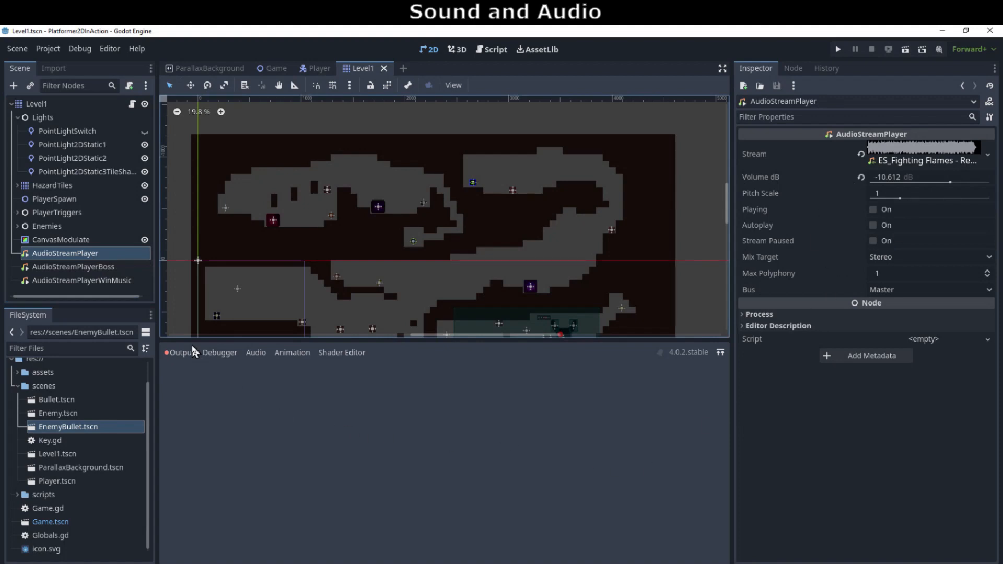
left_click(90, 269)
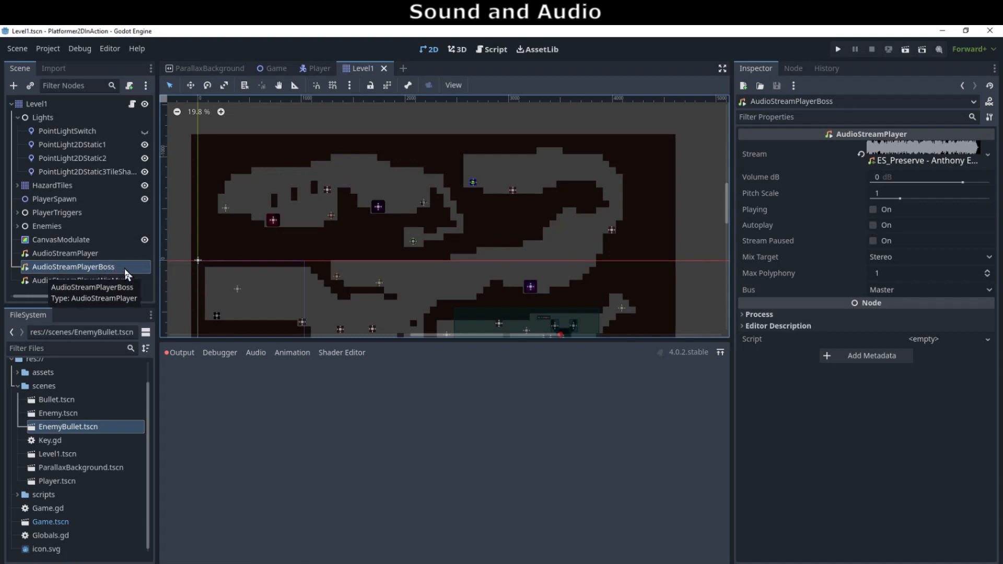
double_click(77, 426)
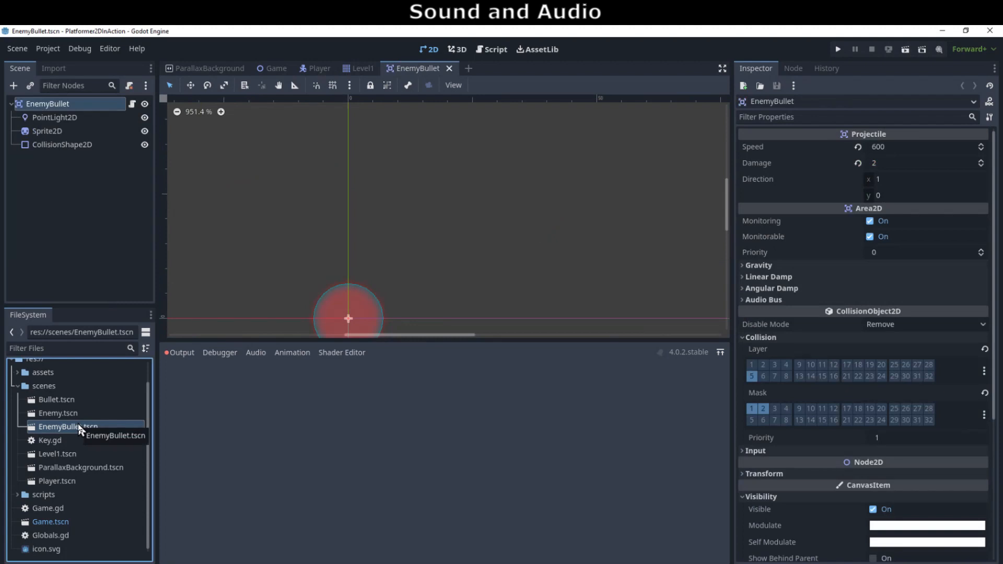
left_click(364, 69)
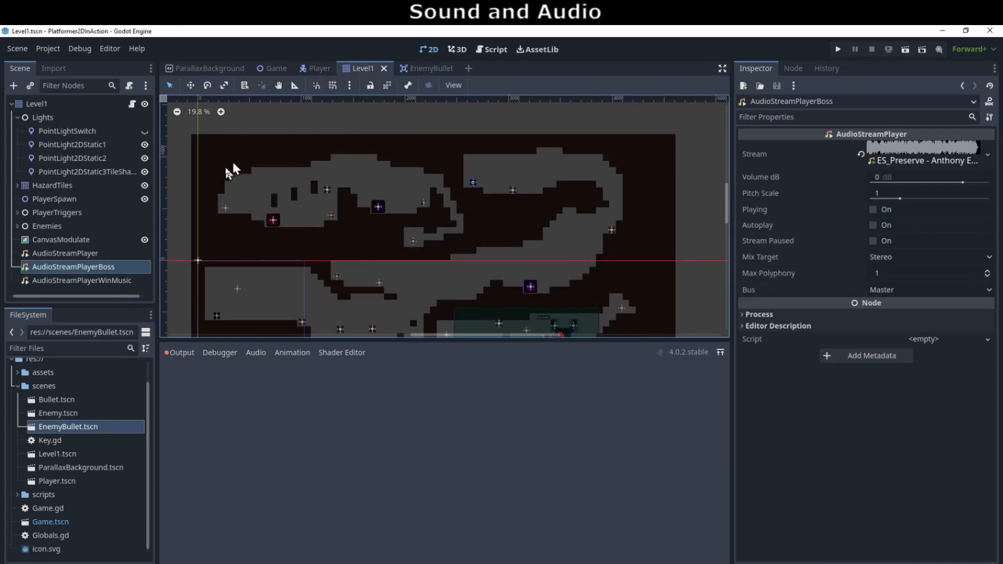
left_click(82, 281)
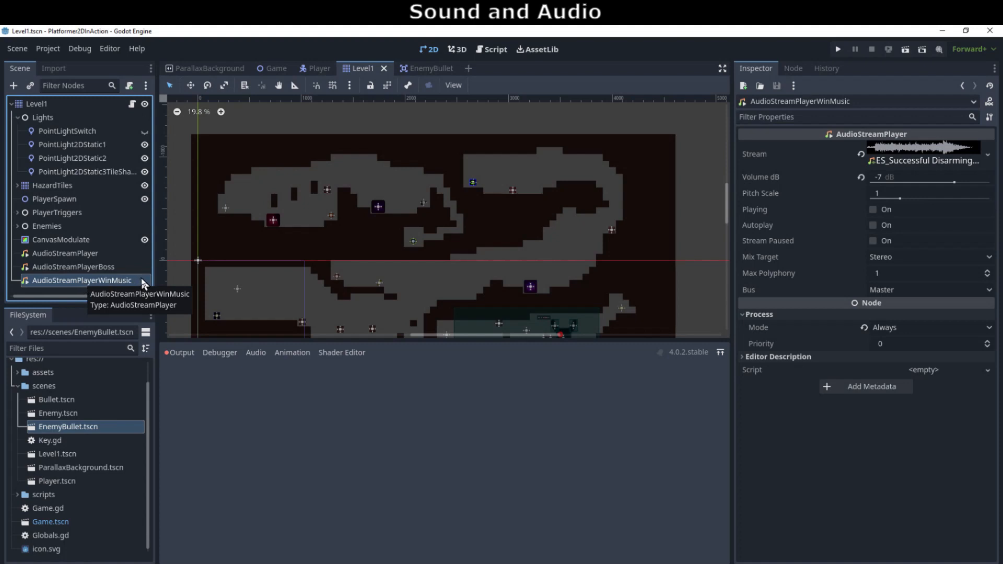
left_click(121, 253)
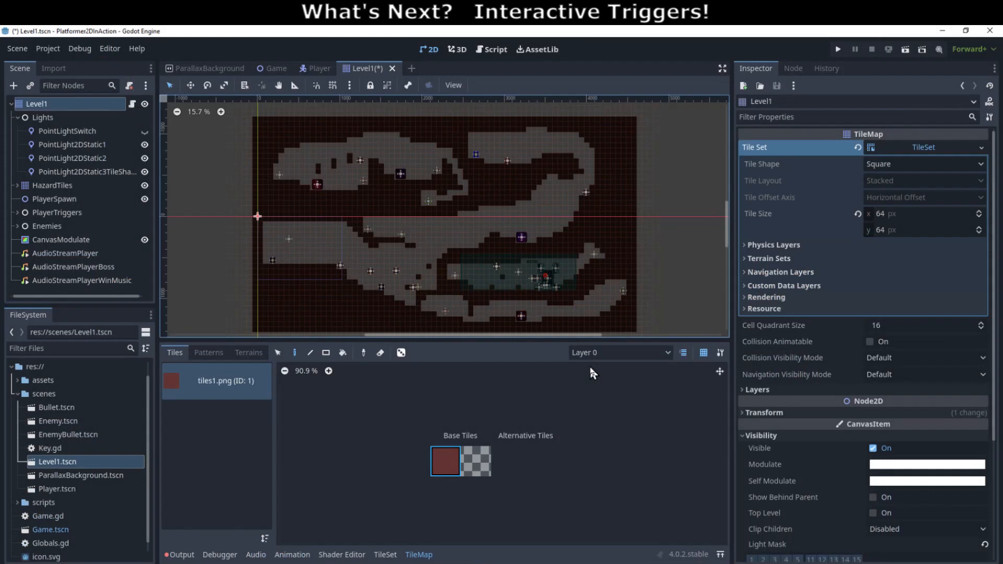
Check Level1's light mask and visibility settings, then expand PlayerTriggers to view its trigger nodes
scroll(847, 368, "down", 5)
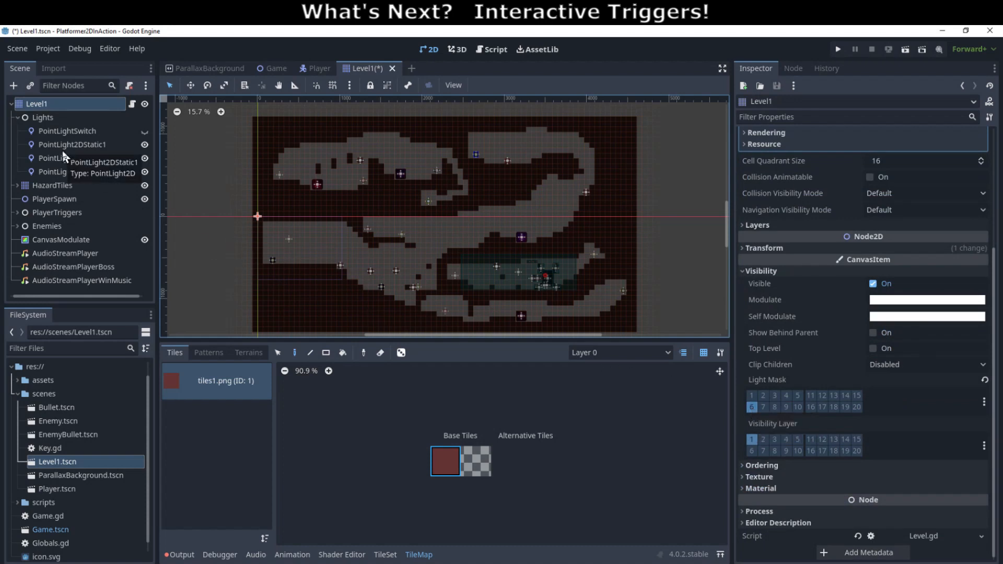
left_click(17, 213)
scroll(49, 208, "down", 2)
scroll(48, 207, "down", 3)
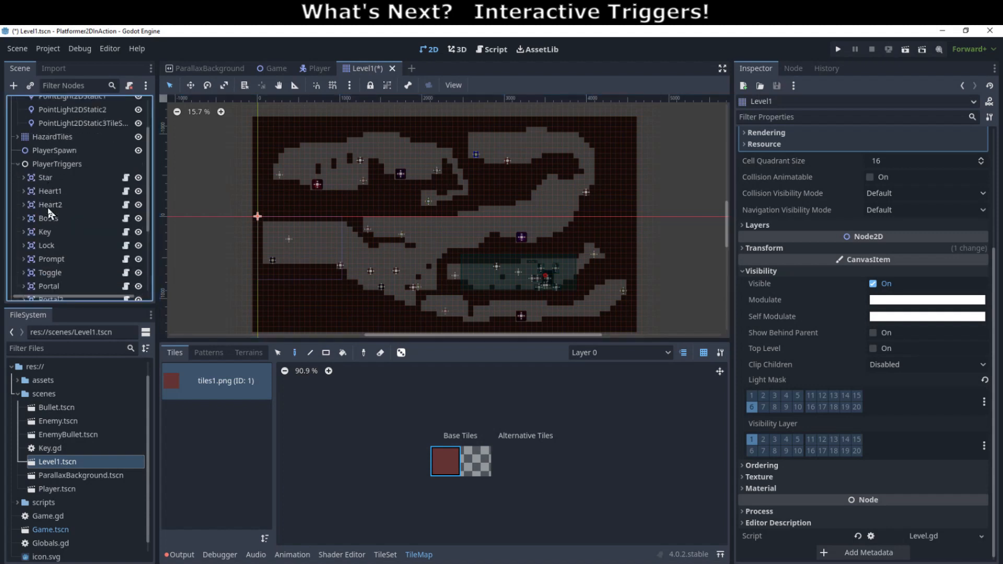